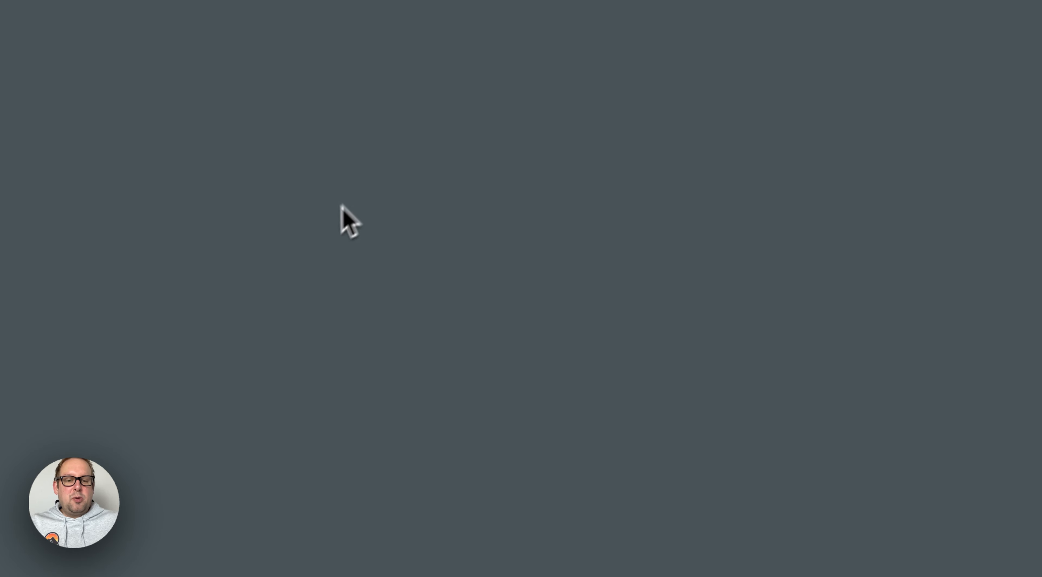
# Add a new action step on the empty canvas and give it the AI Mastery by CMA [1.9.4] integration
pyautogui.click(342, 221)
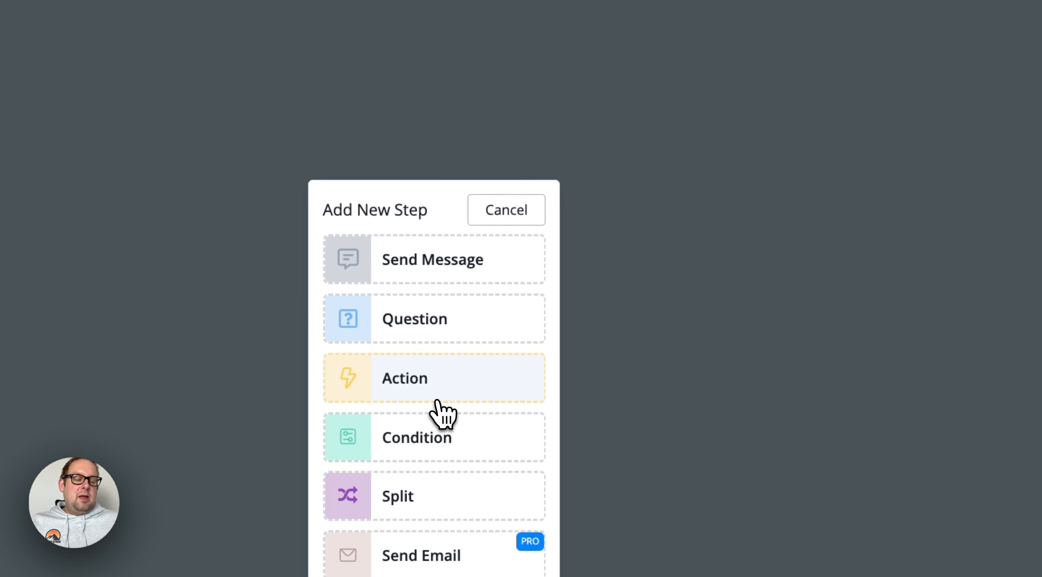
pyautogui.click(436, 400)
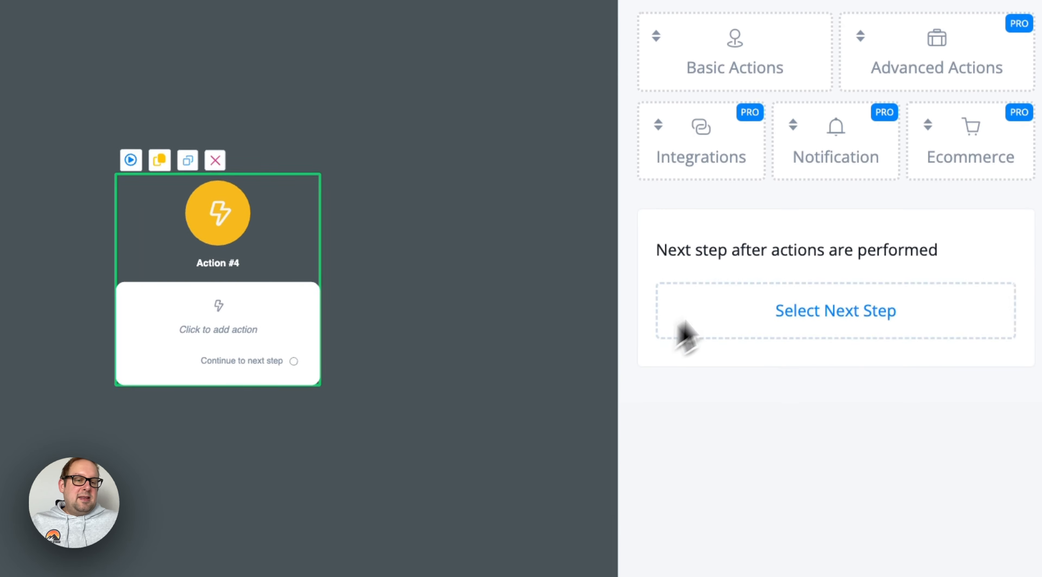
pyautogui.click(744, 155)
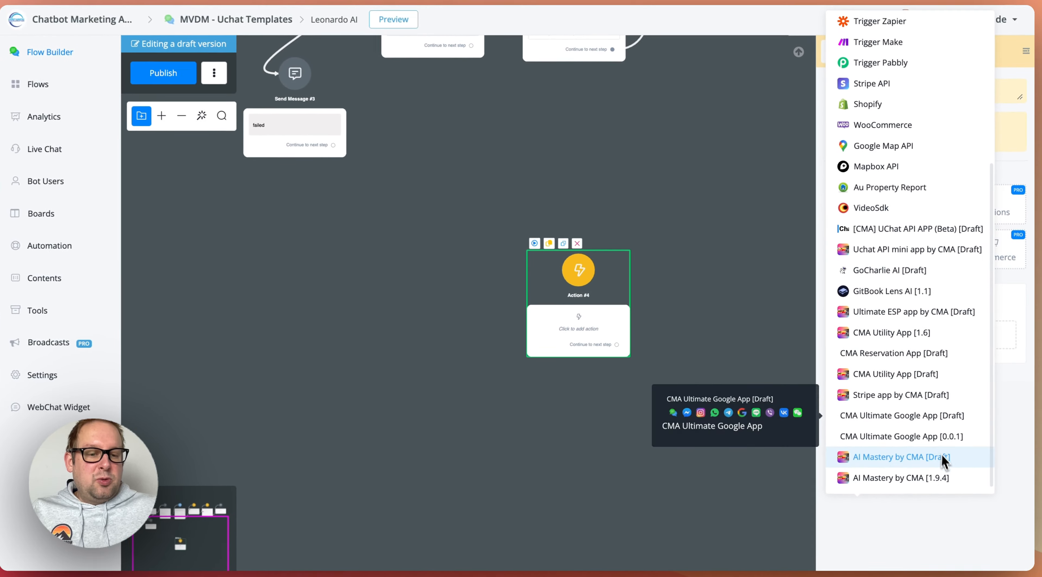
pyautogui.moveTo(843, 497)
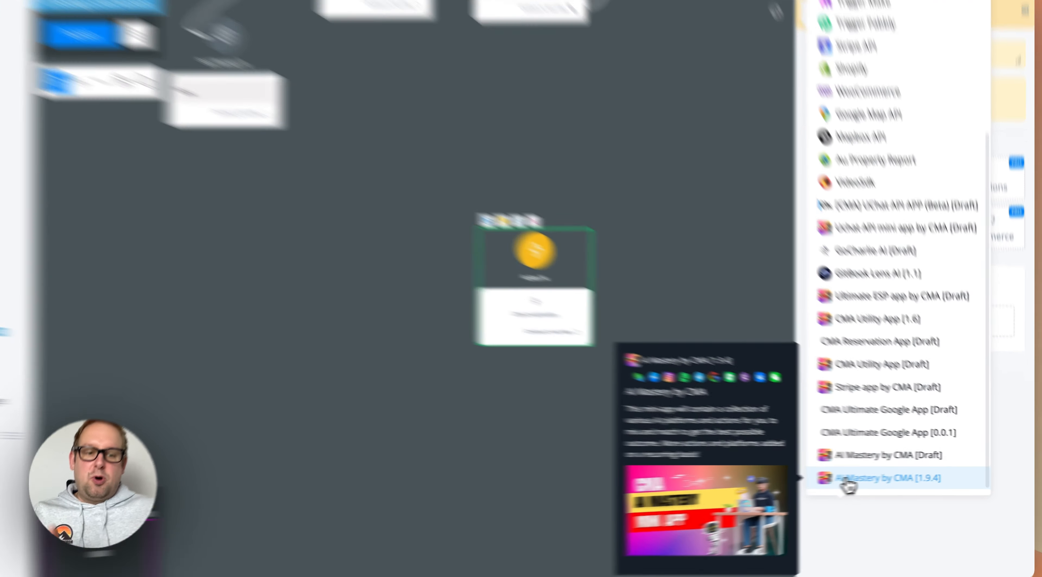
pyautogui.click(864, 477)
# Browse the actions offered by the AI Mastery by CMA app, including the Leonardo.AI group, and leave without choosing one
pyautogui.click(724, 146)
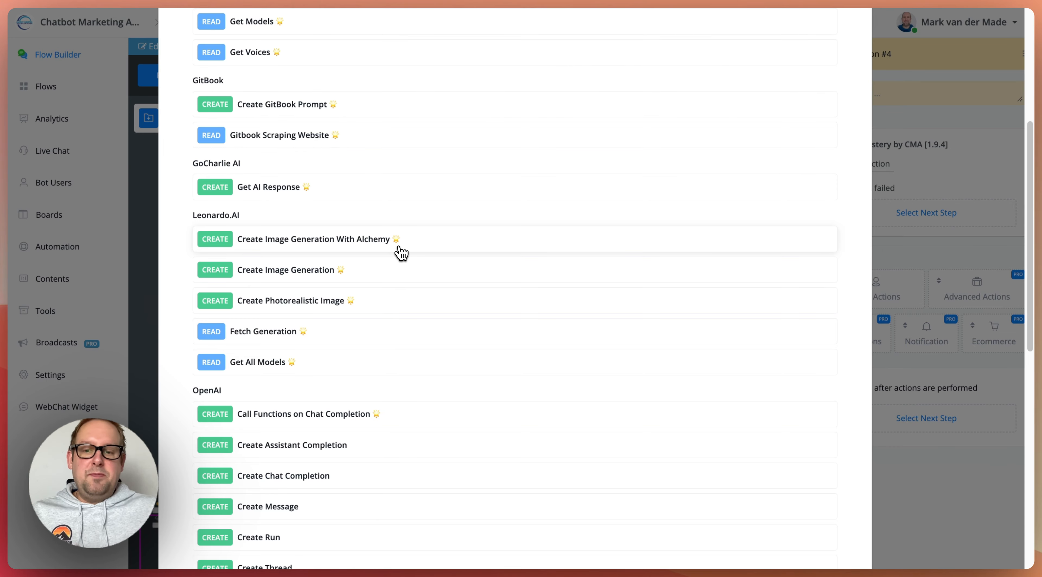
pyautogui.scroll(2, 391, 277)
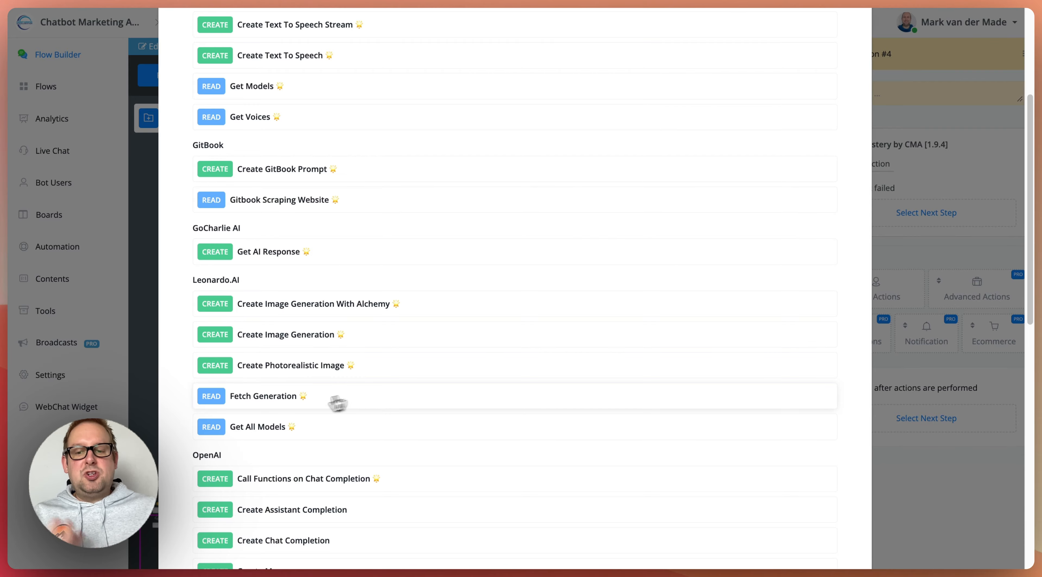
pyautogui.scroll(-10, 731, 247)
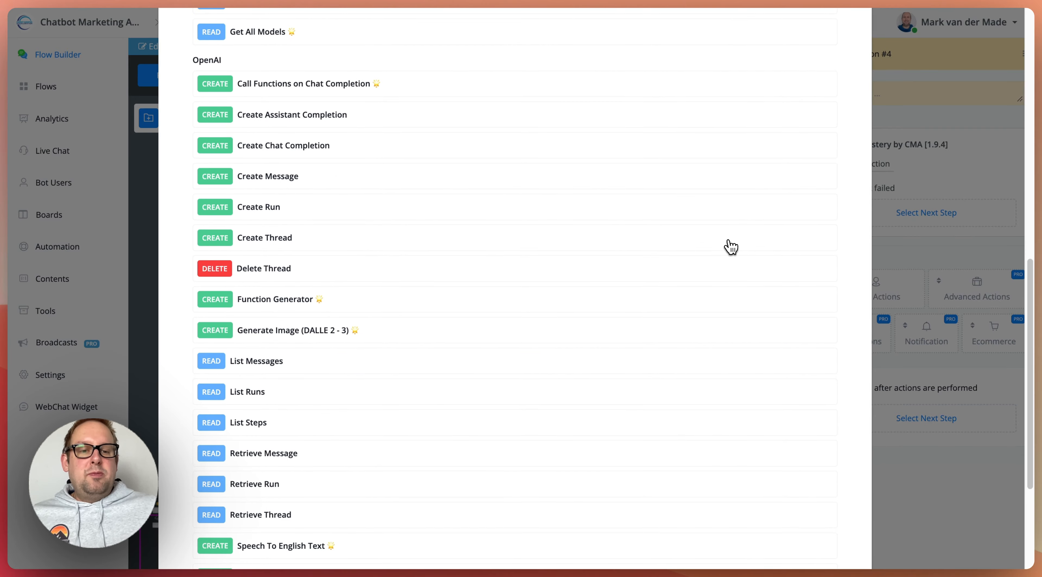
pyautogui.scroll(-5, 731, 247)
pyautogui.click(812, 512)
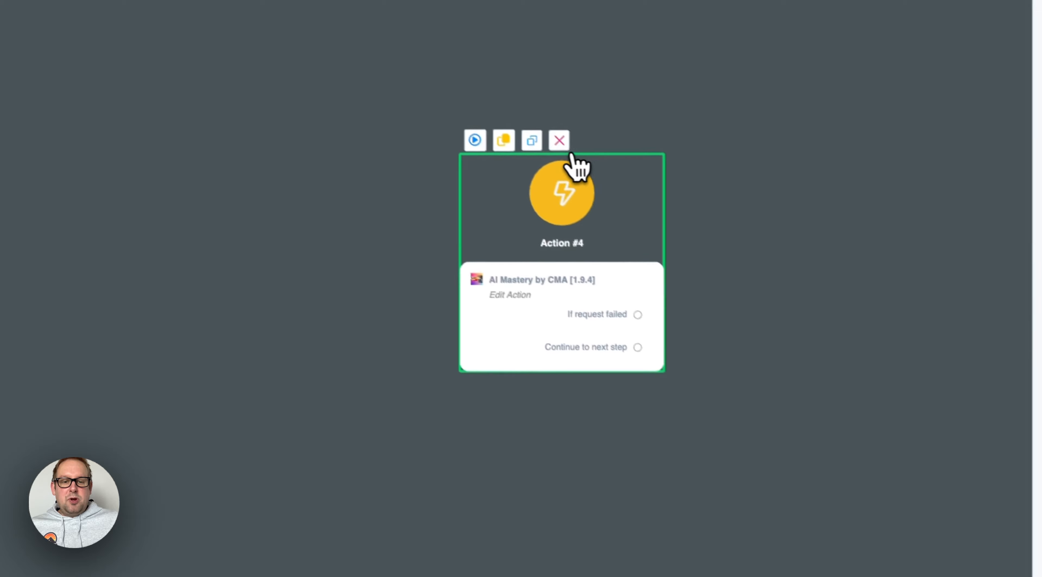
# Delete the Action #4 step from the flow
pyautogui.click(559, 139)
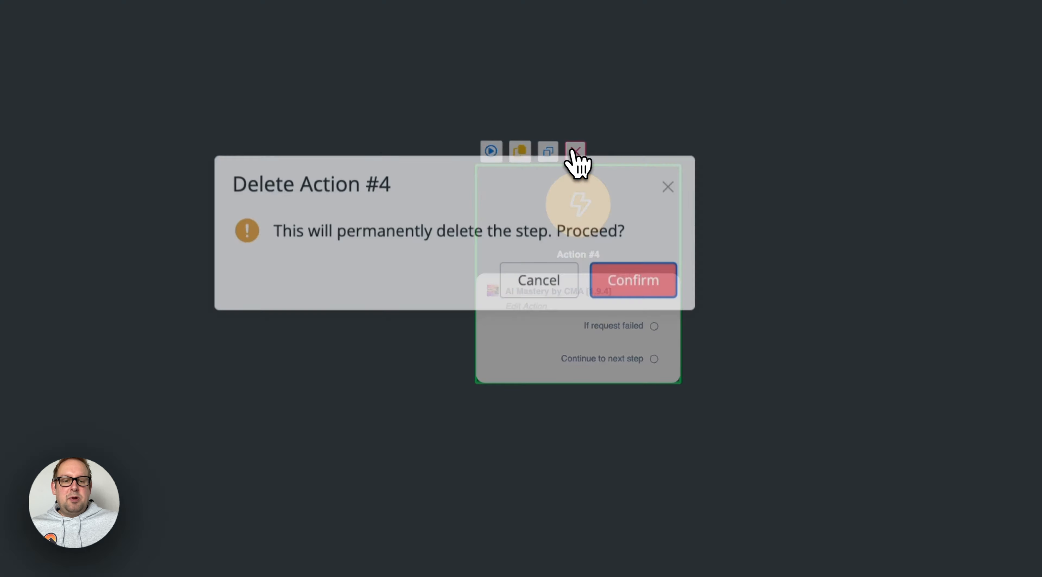
pyautogui.click(649, 281)
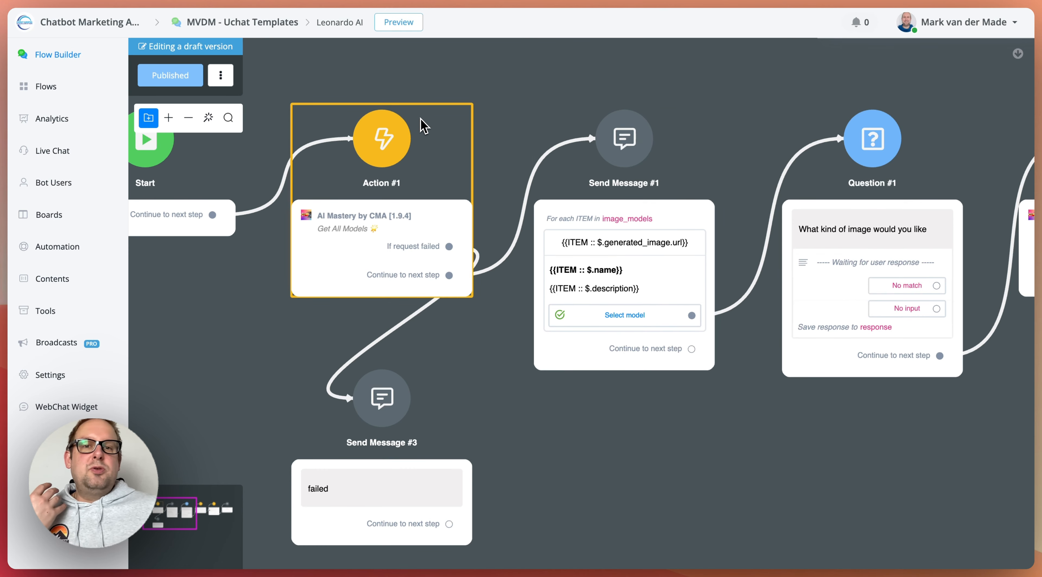
# Review the Get All Models settings in Action #1, including the API key field and the response mapping
pyautogui.click(380, 239)
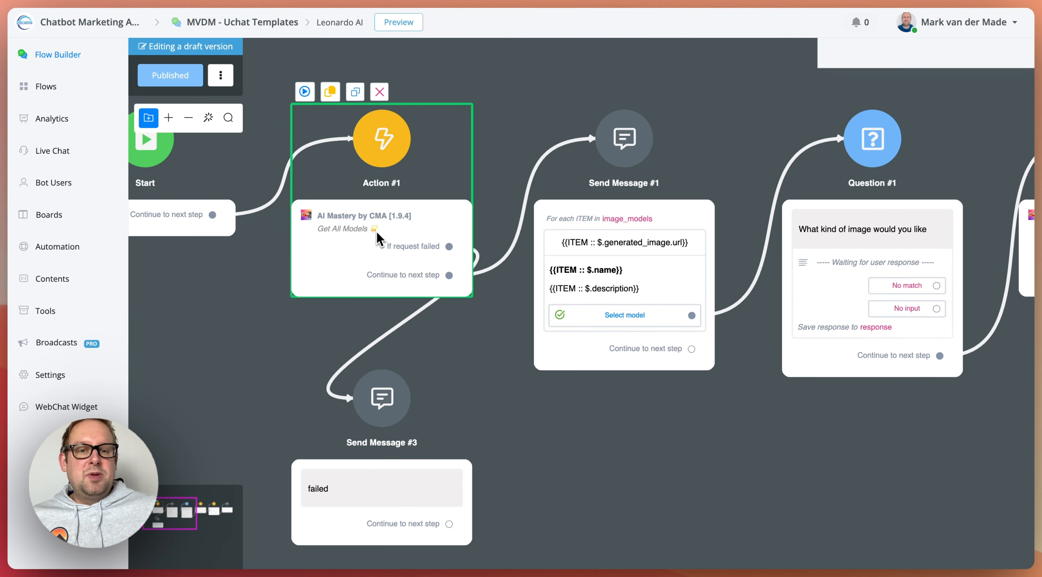
pyautogui.click(905, 165)
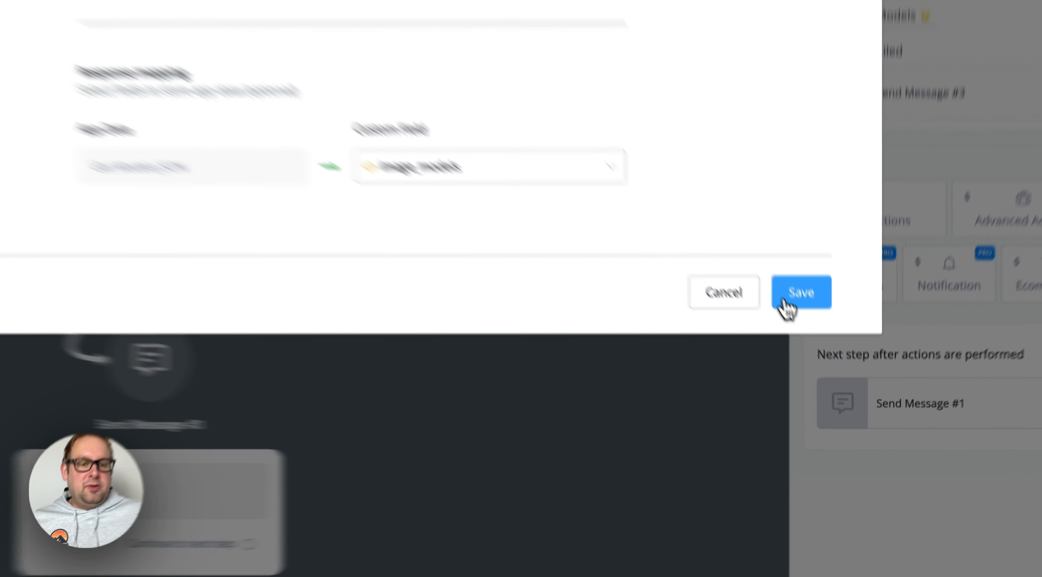
pyautogui.click(826, 352)
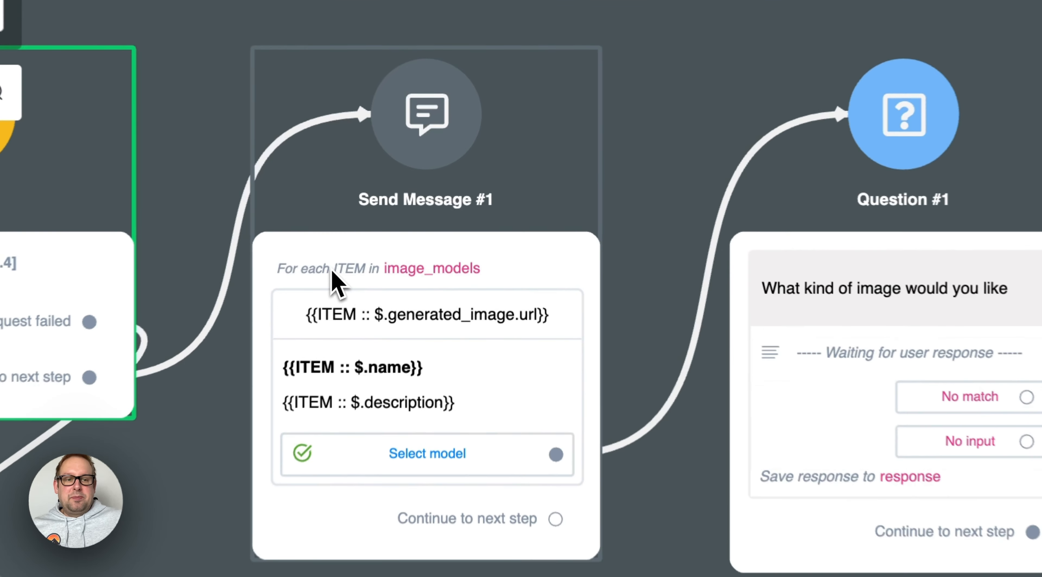
# Clear the image URL of the Send Message #1 card and check the fields available for its For Each loop
pyautogui.click(400, 206)
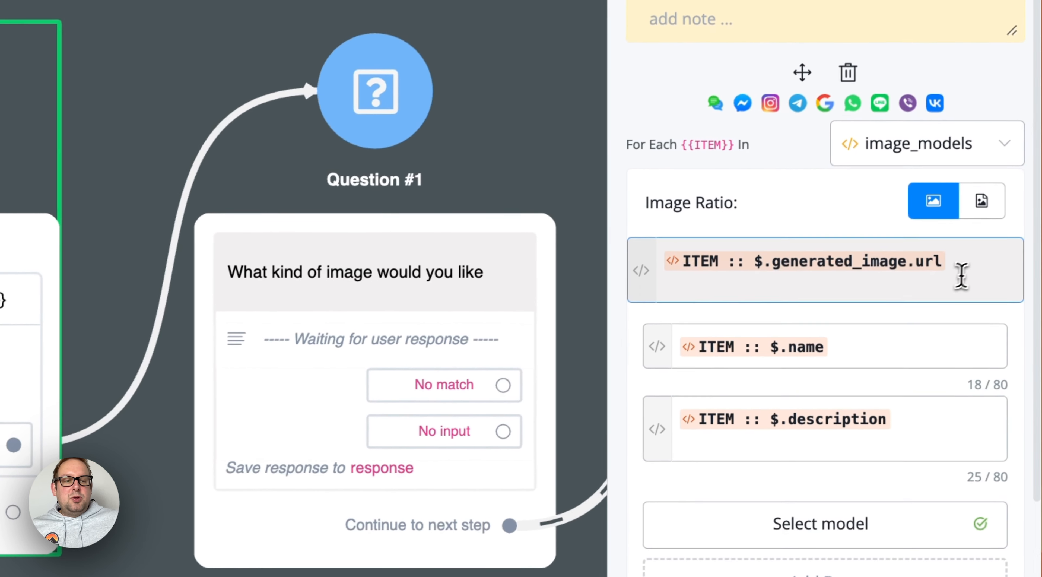
pyautogui.click(963, 272)
pyautogui.press('BackSpace')
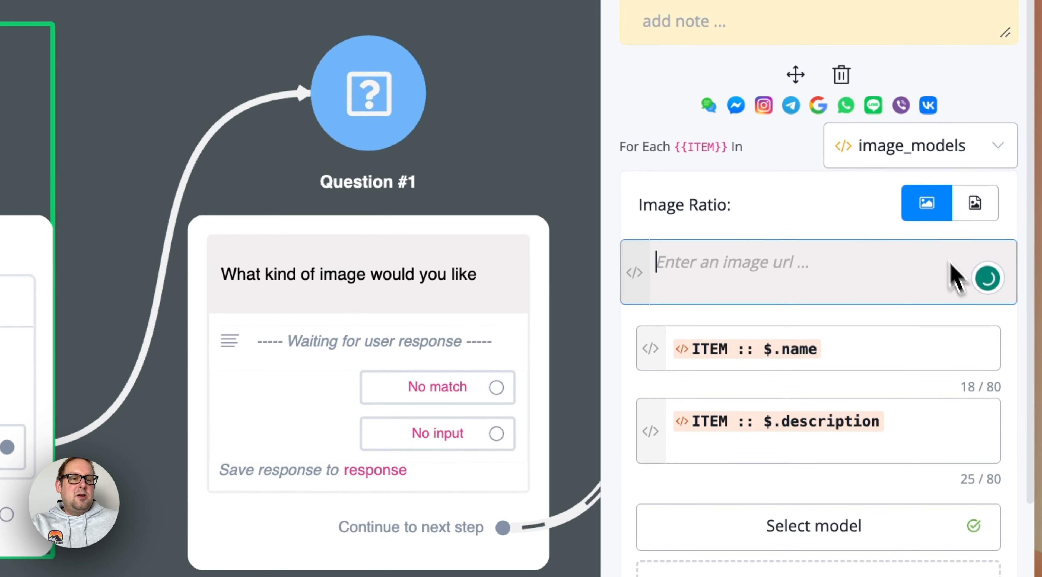
pyautogui.click(894, 151)
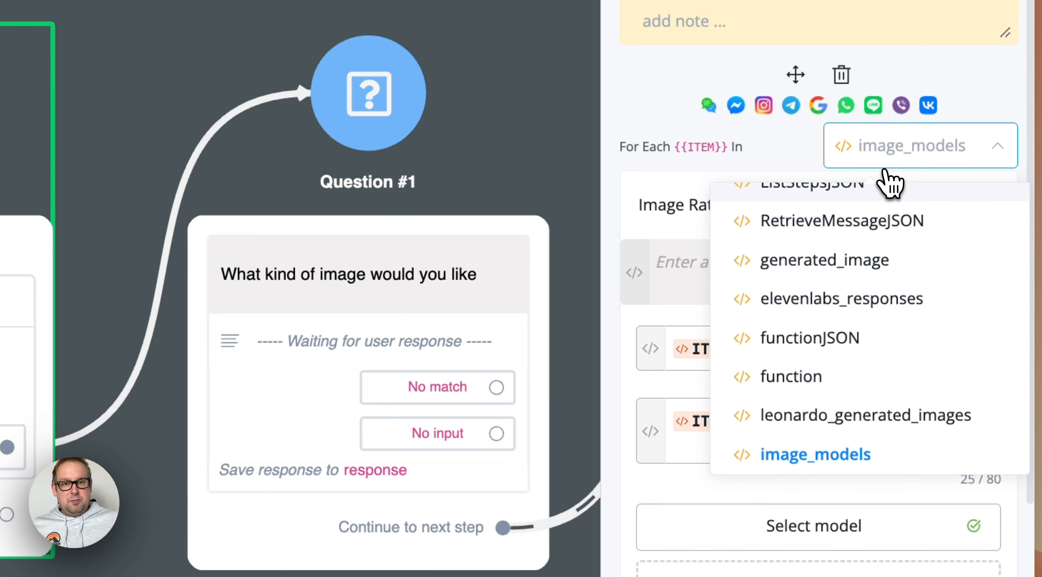
pyautogui.click(791, 152)
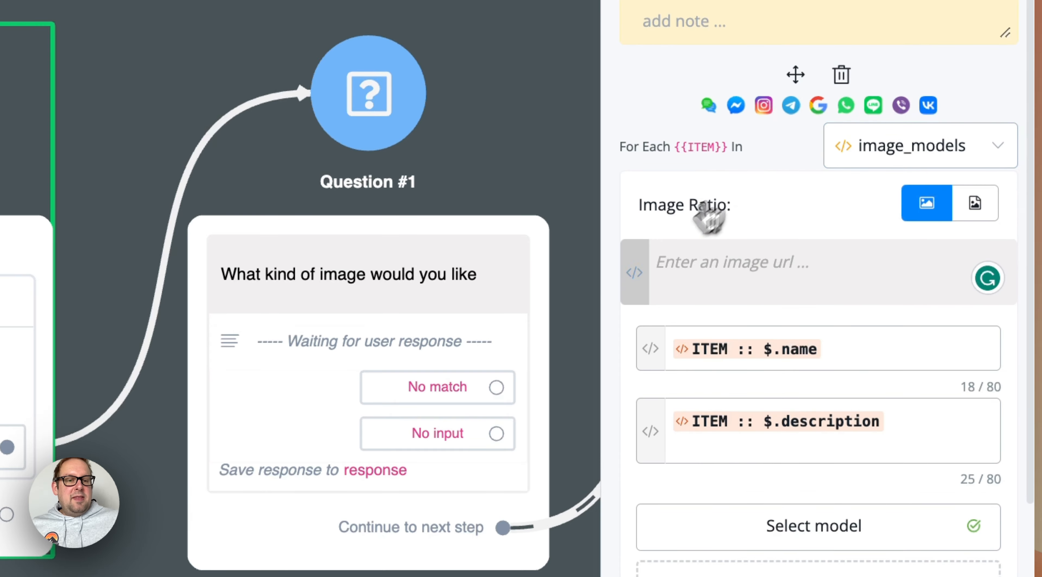
# Fill the card's image URL with the ITEM field, using the JSON path $.generated_image.url
pyautogui.click(647, 271)
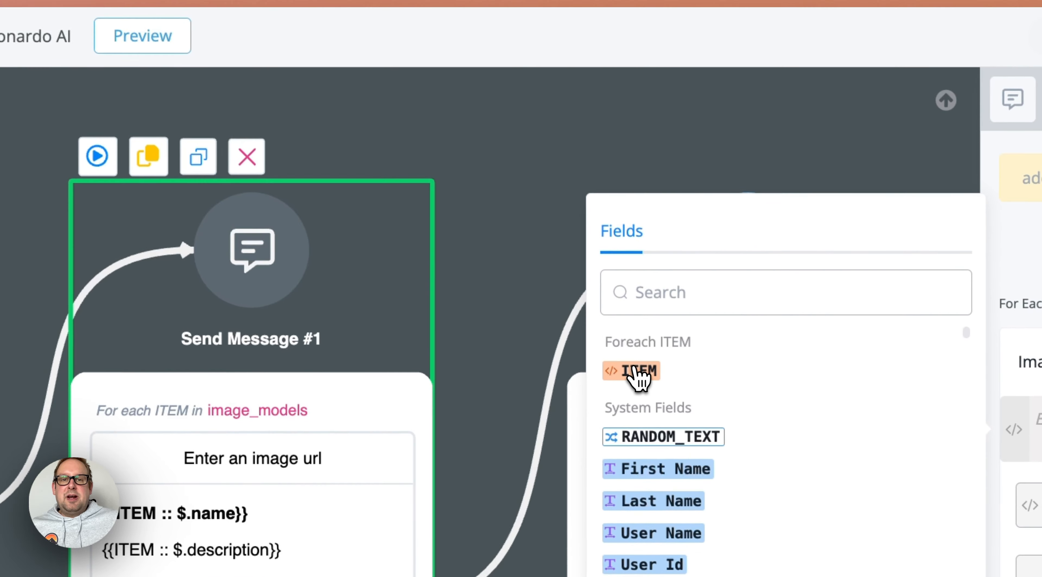
pyautogui.click(638, 369)
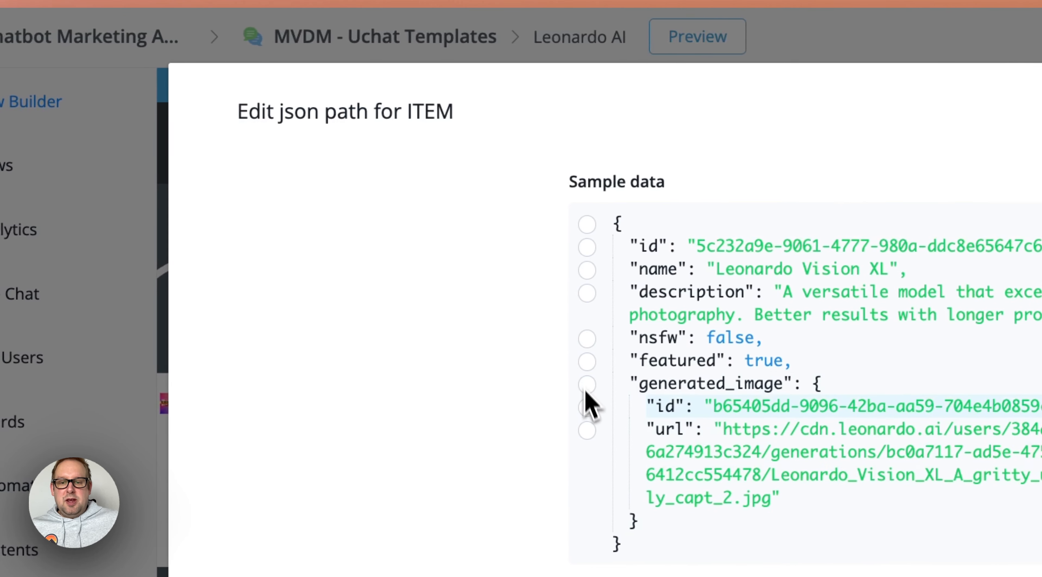
pyautogui.click(587, 429)
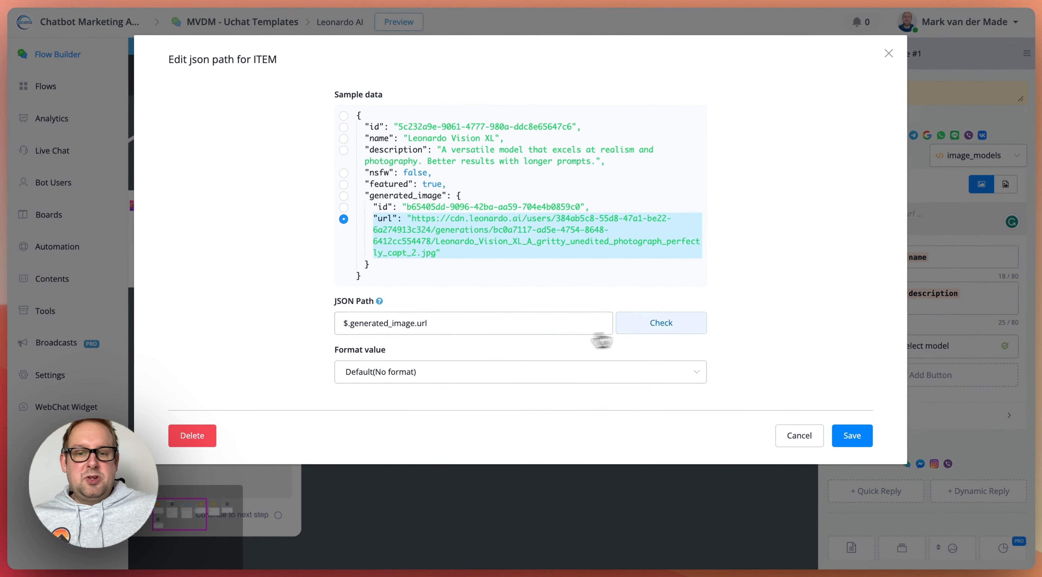
pyautogui.click(851, 434)
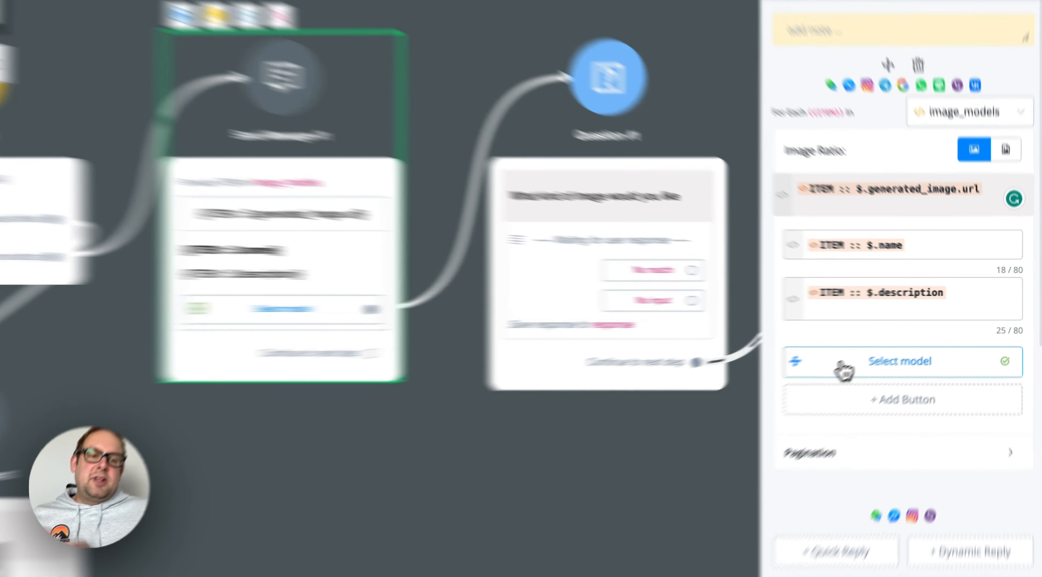
# Reassign the Select action to the card's Select model button and connect the button to Question #1
pyautogui.click(882, 345)
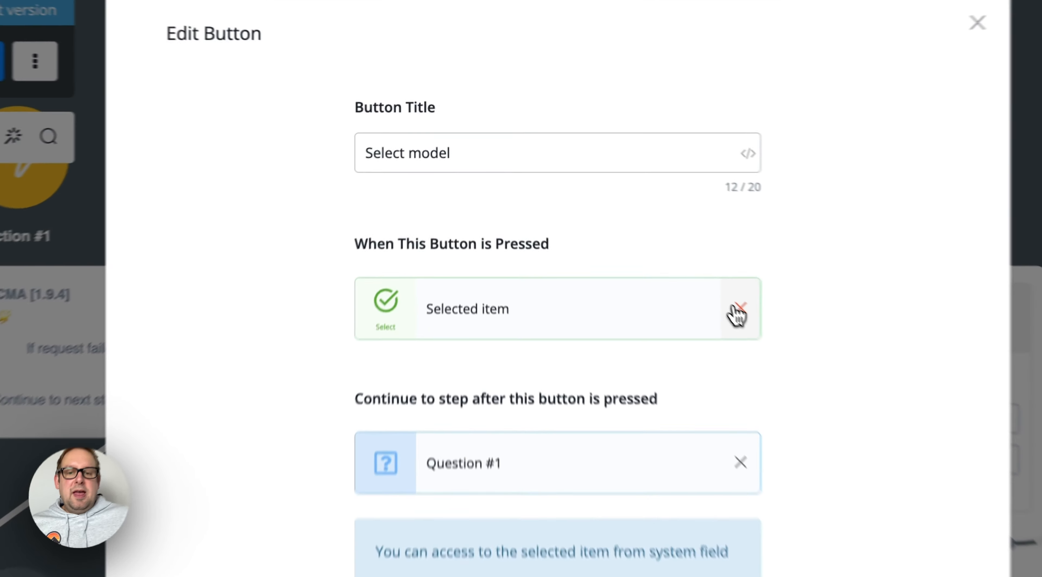
pyautogui.click(617, 214)
pyautogui.click(508, 212)
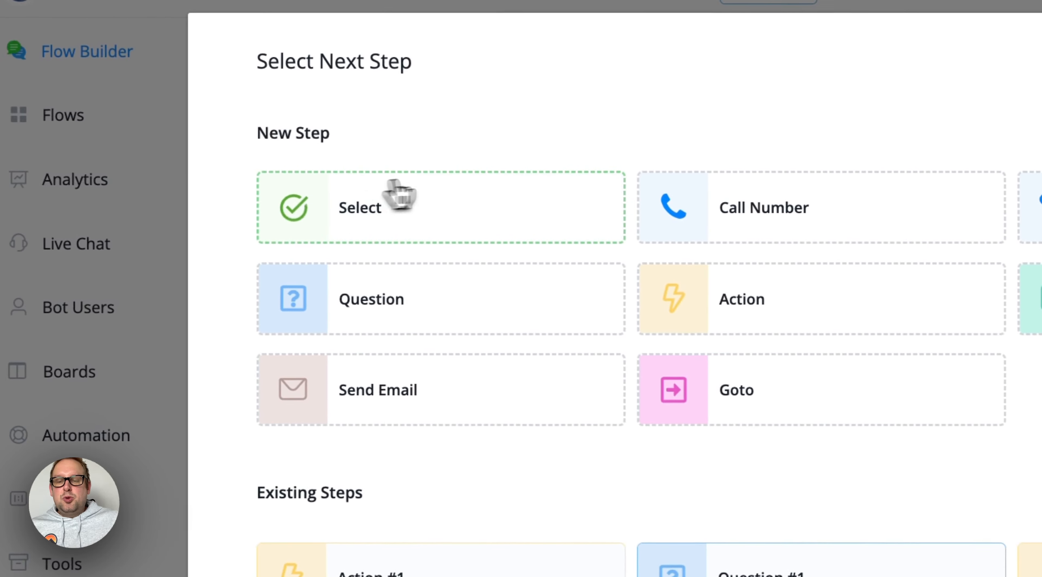
pyautogui.click(444, 217)
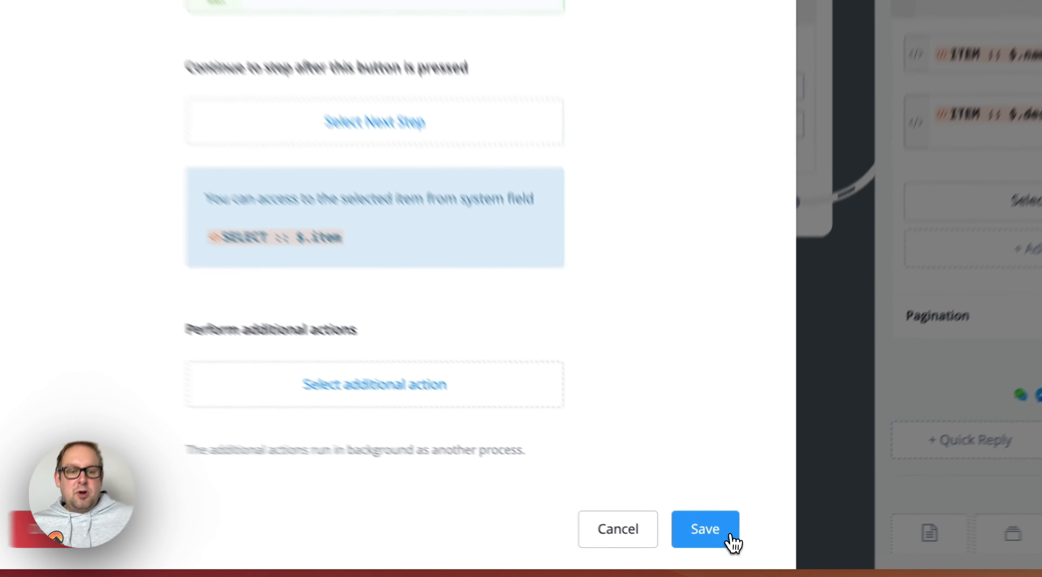
pyautogui.click(714, 544)
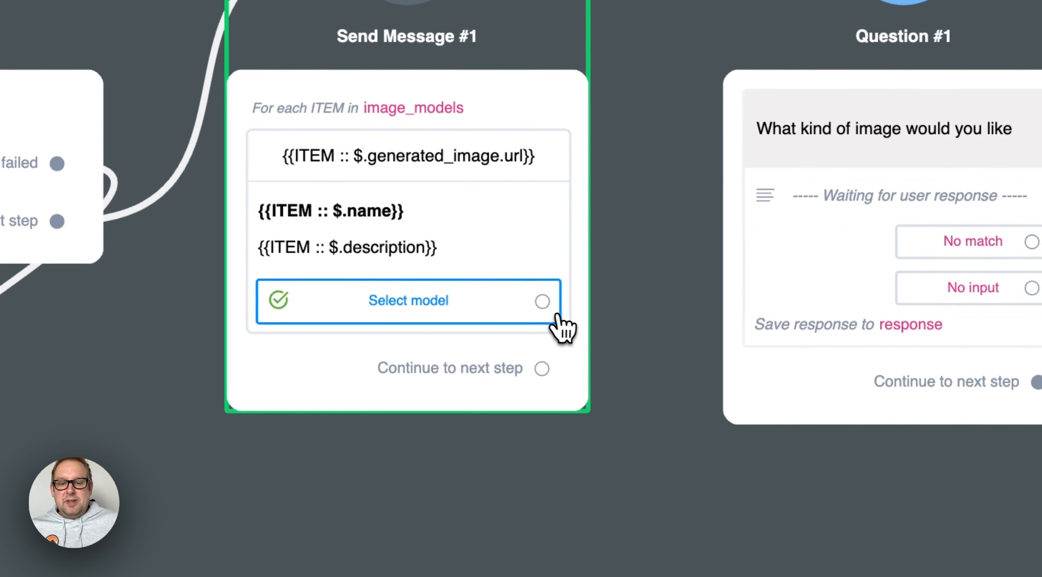
pyautogui.moveTo(486, 260); pyautogui.dragTo(849, 0)
pyautogui.moveTo(760, 477); pyautogui.dragTo(496, 501)
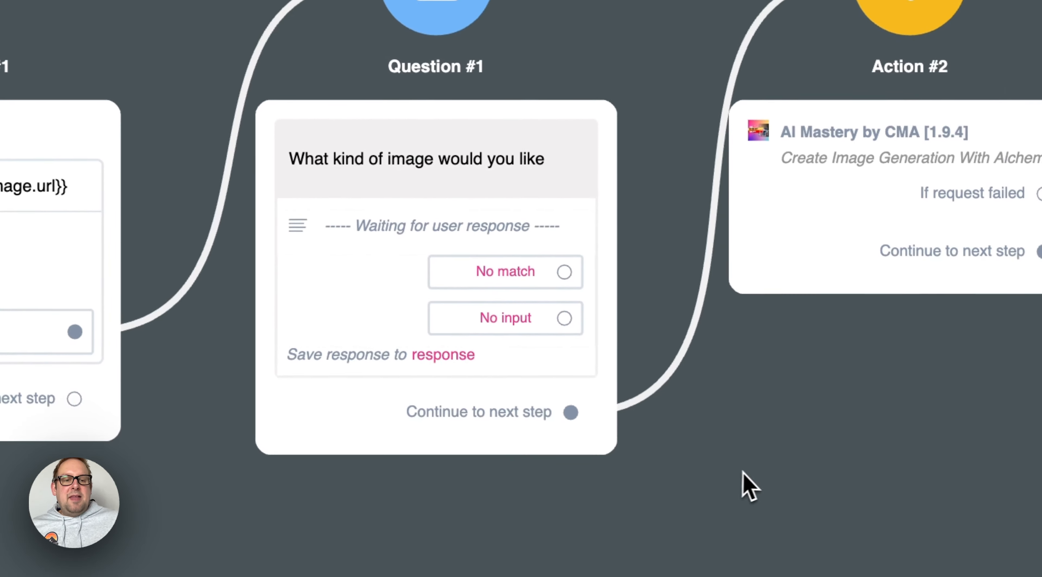
# Open the Create Image Generation With Alchemy settings in Action #2 and examine the Leonardo API Key field
pyautogui.moveTo(748, 468); pyautogui.dragTo(304, 447)
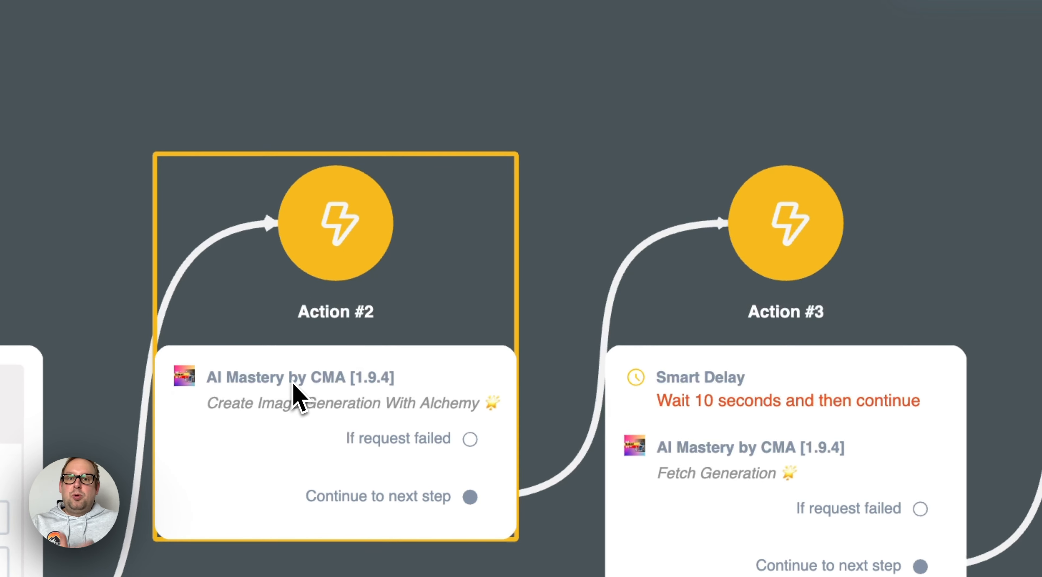
pyautogui.click(294, 391)
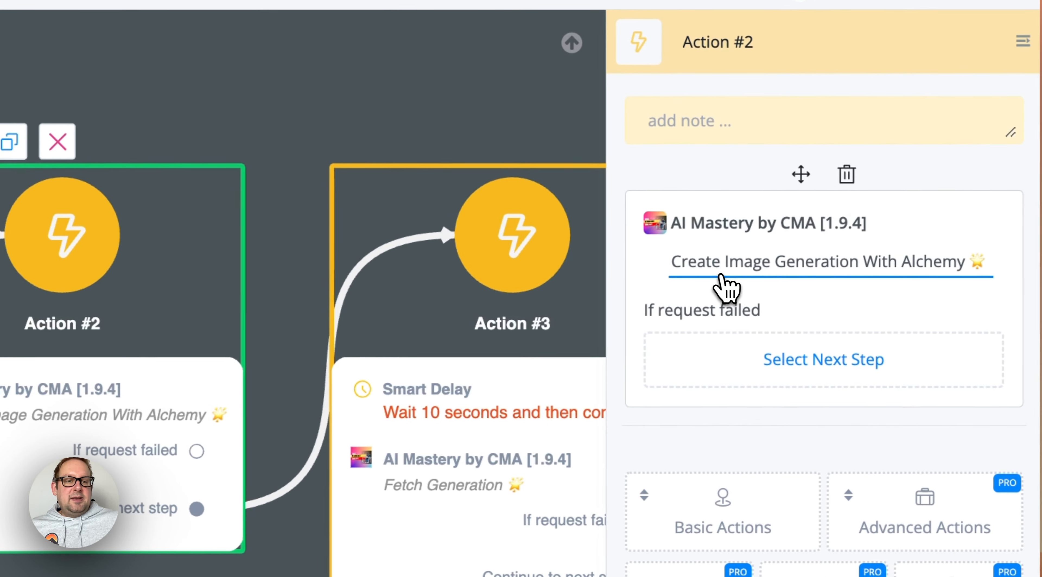
pyautogui.click(825, 273)
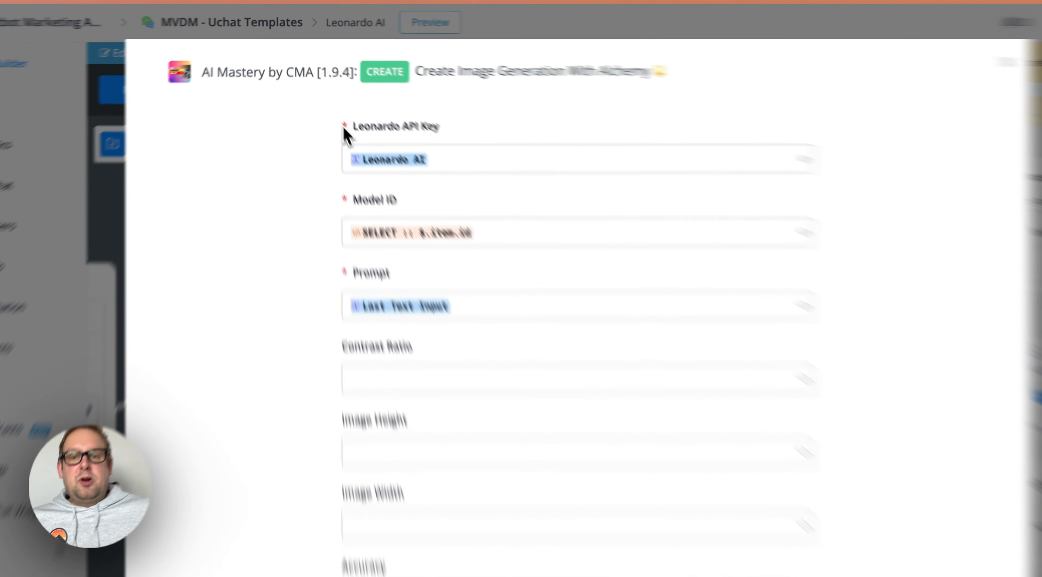
pyautogui.moveTo(346, 104); pyautogui.dragTo(463, 105)
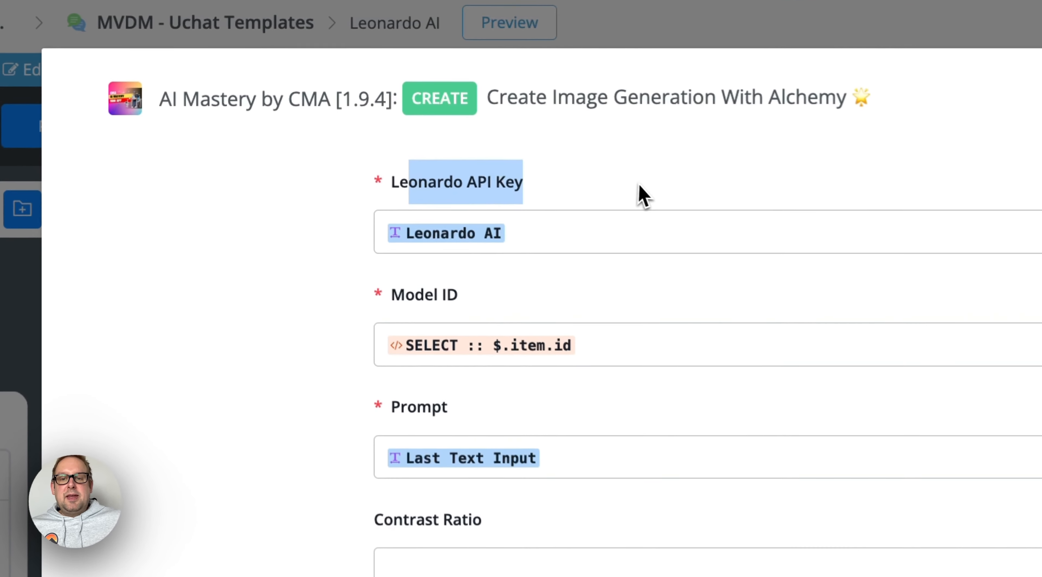
pyautogui.click(437, 130)
# Replace the Model ID value with the SELECT field, using the JSON path $.item.id
pyautogui.click(627, 360)
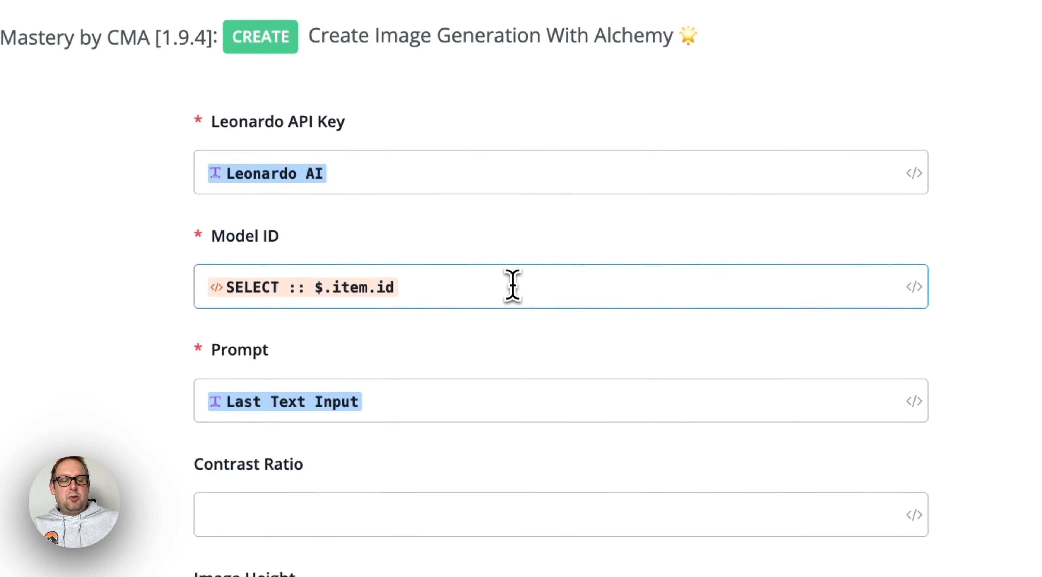
pyautogui.press('BackSpace')
pyautogui.write('{{selec')
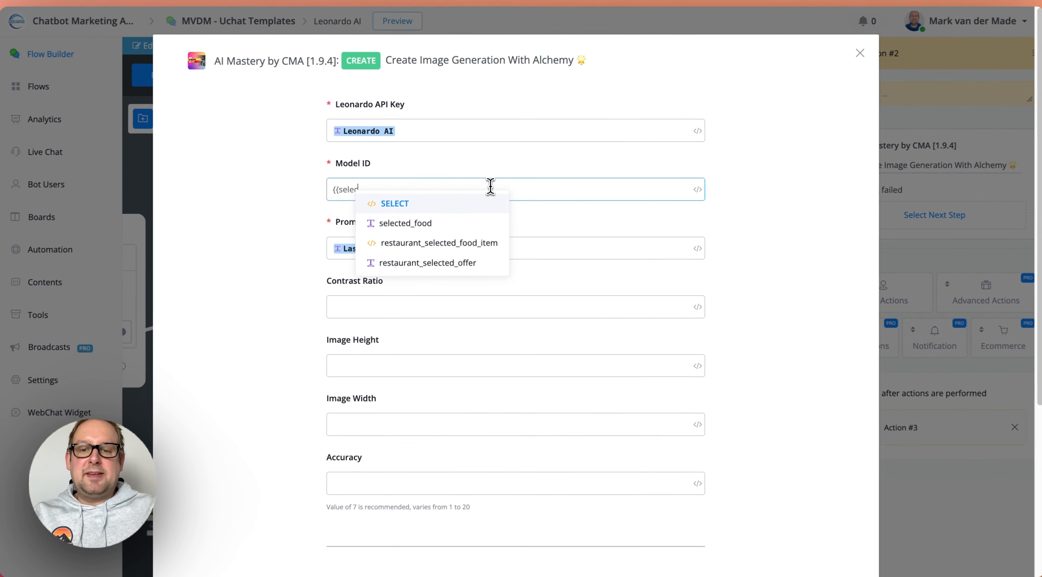
pyautogui.press('Return')
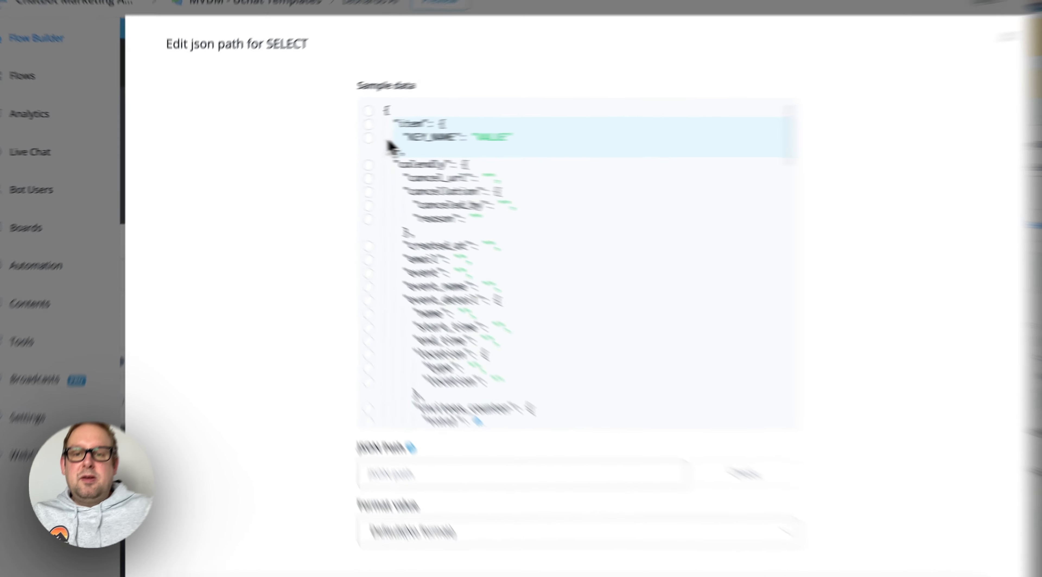
pyautogui.click(341, 128)
pyautogui.click(398, 424)
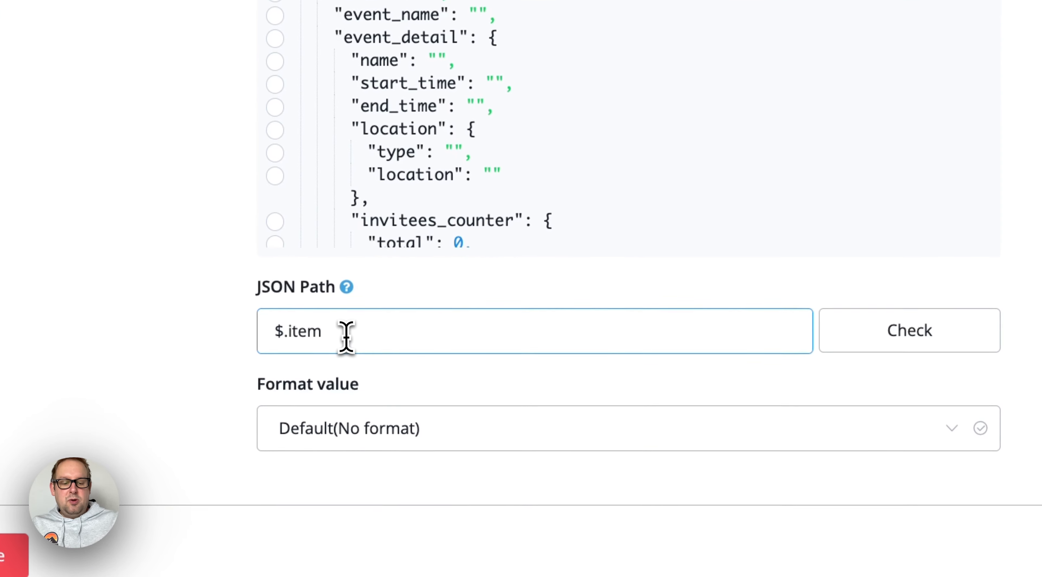
pyautogui.write('.id')
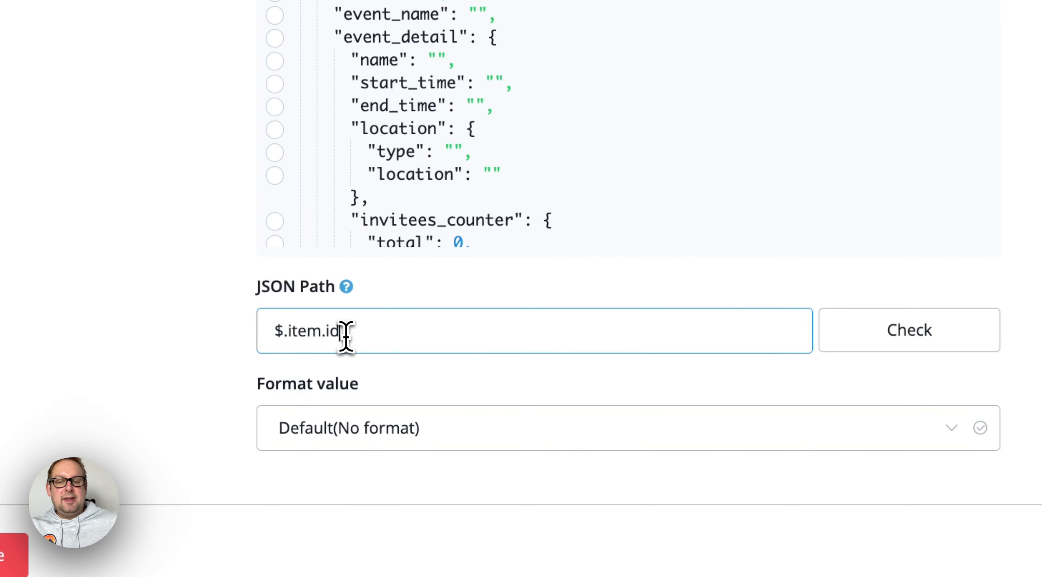
pyautogui.click(776, 517)
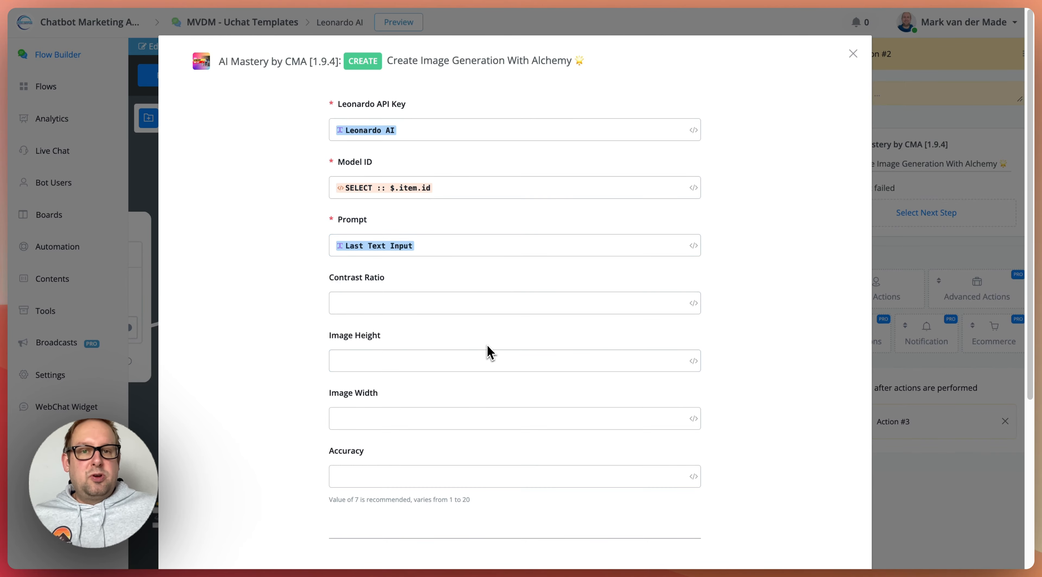
# Review the optional image fields and the Generation ID response mapping, and save the Create Image Generation With Alchemy settings
pyautogui.scroll(-3, 490, 350)
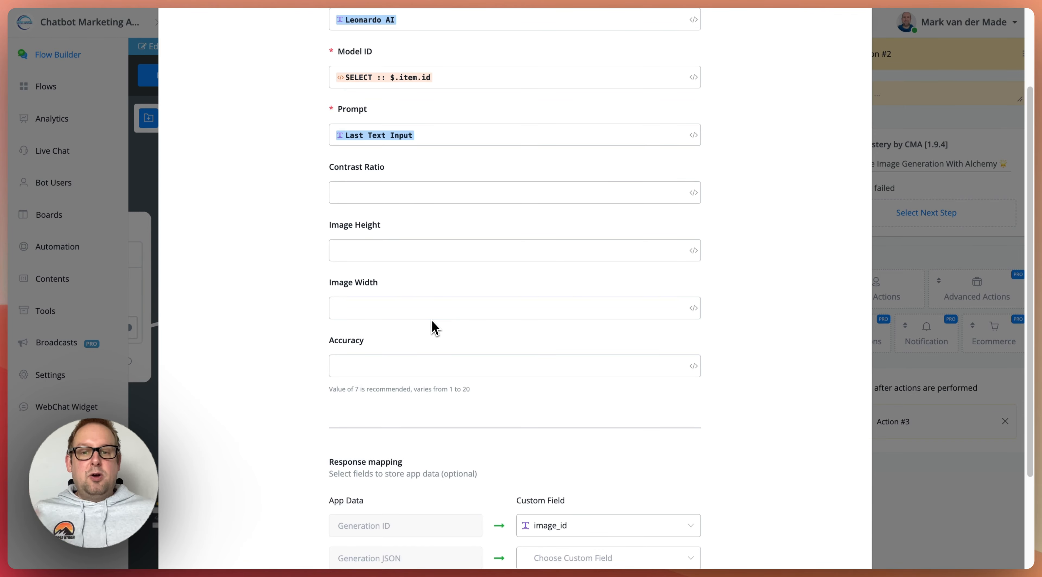
pyautogui.scroll(-3, 563, 334)
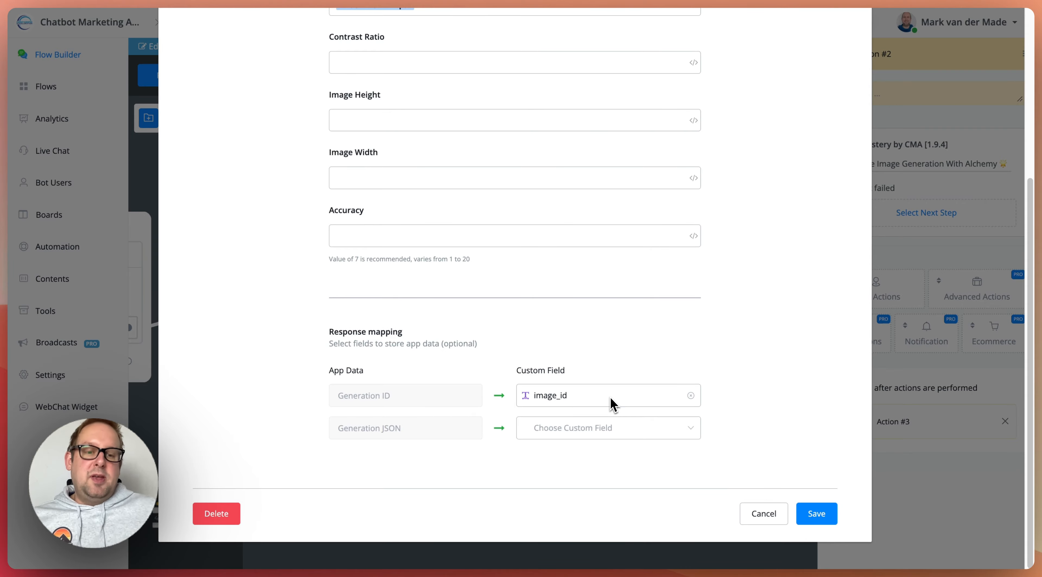
pyautogui.click(816, 513)
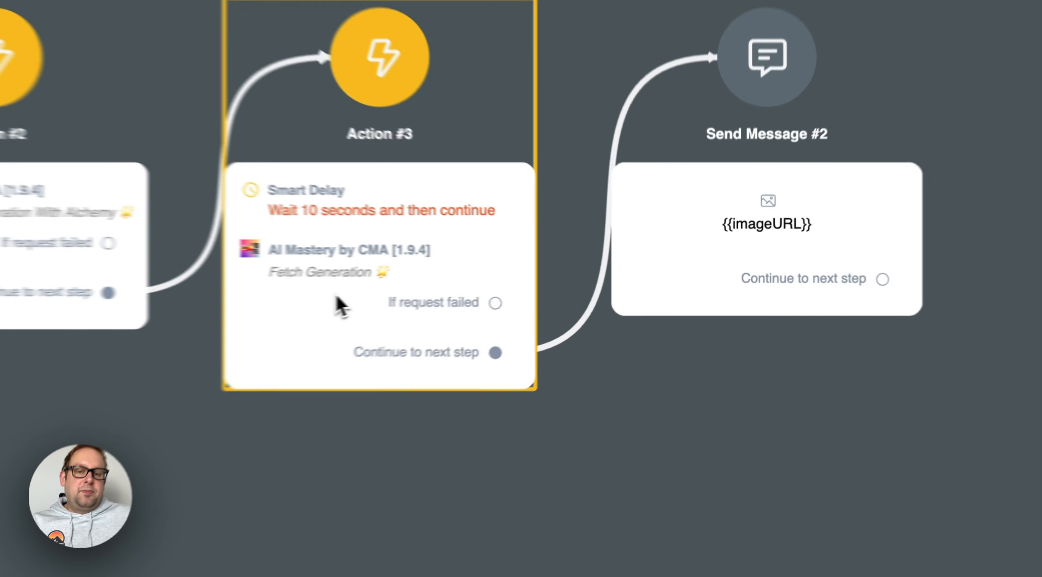
# Open the Fetch Generation settings in Action #3, examine the Generation ID input and Image URL mapping, and save them
pyautogui.click(499, 291)
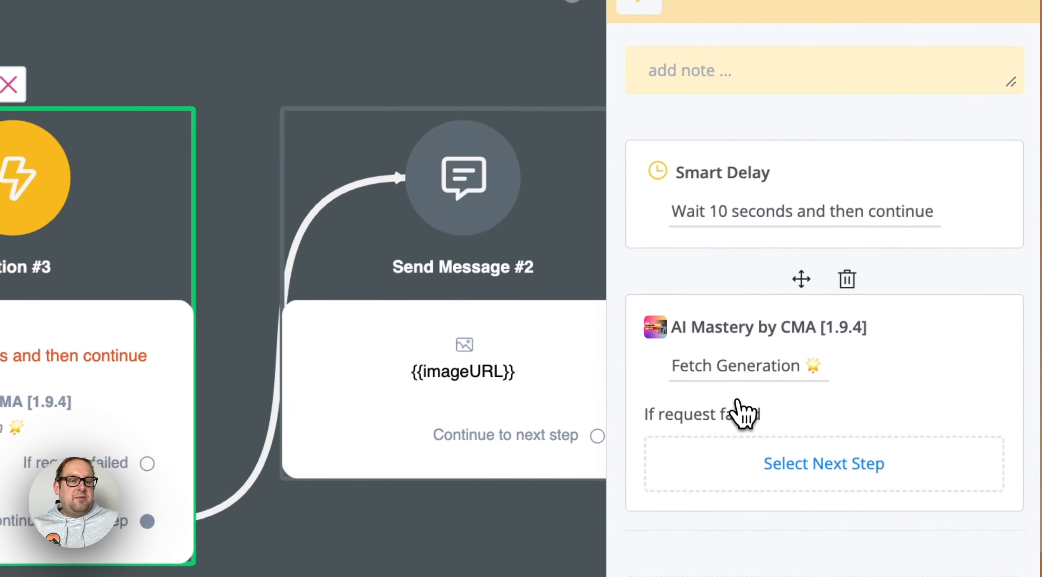
pyautogui.click(733, 388)
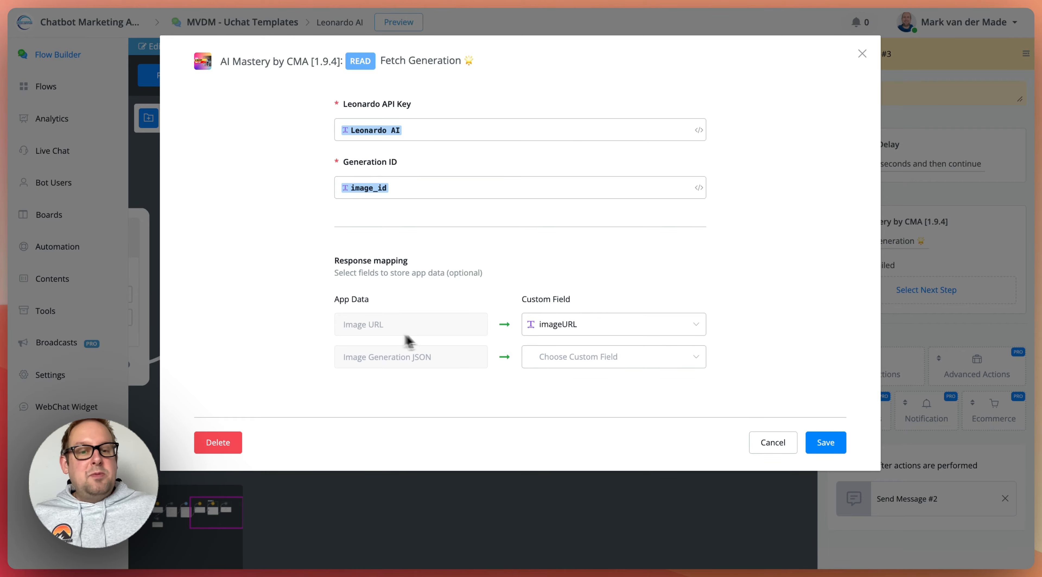
pyautogui.click(836, 443)
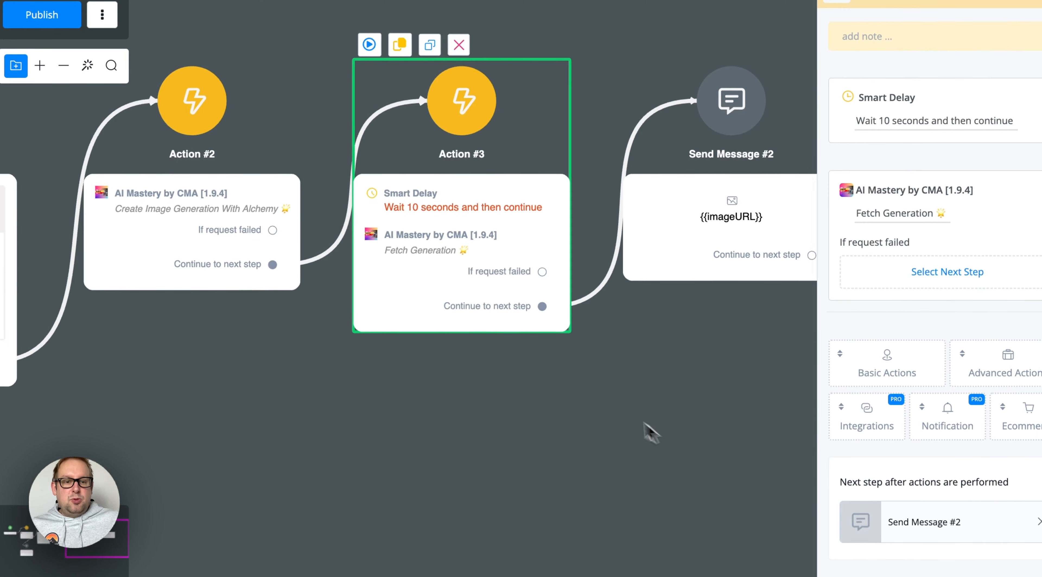
# Select the Send Message #2 node and publish the draft version of the flow
pyautogui.moveTo(677, 424); pyautogui.dragTo(466, 413)
pyautogui.click(510, 281)
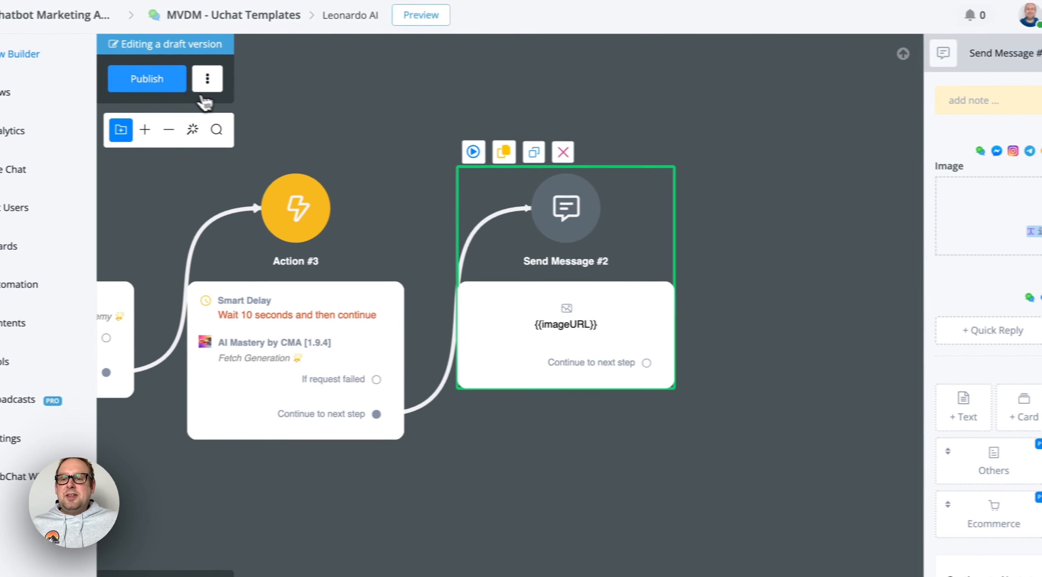
pyautogui.click(32, 83)
pyautogui.moveTo(160, 100); pyautogui.dragTo(418, 107)
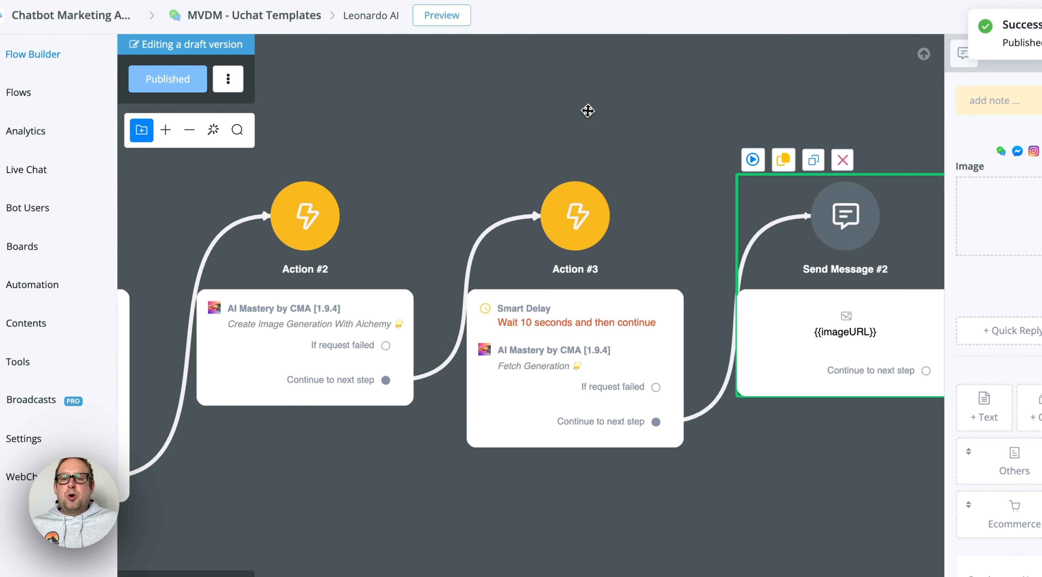
# Start a preview of the published flow, and move and enlarge its chat window over the canvas
pyautogui.click(451, 20)
pyautogui.click(569, 178)
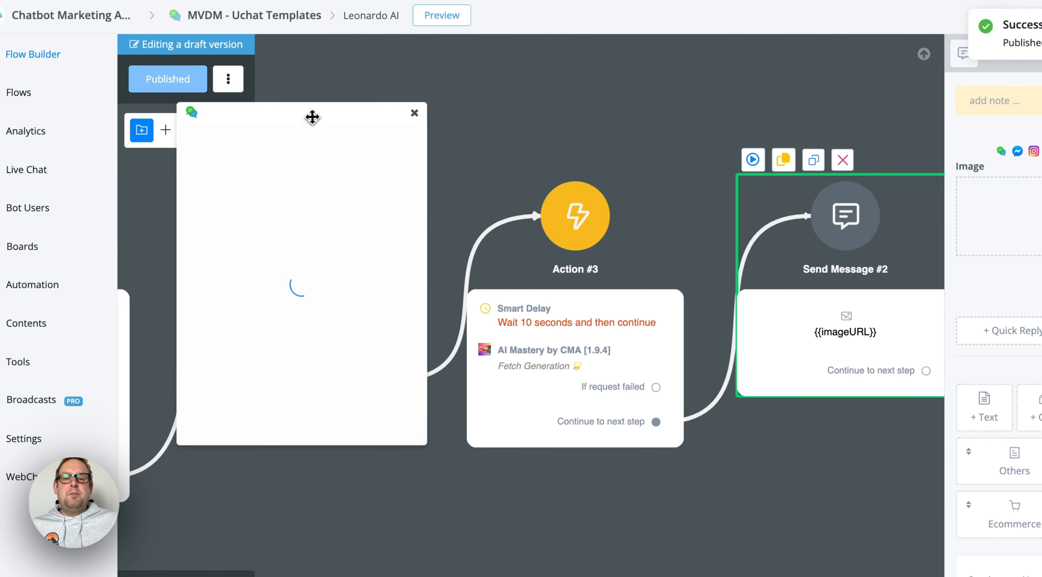
pyautogui.moveTo(311, 114); pyautogui.dragTo(527, 75)
pyautogui.moveTo(449, 45)
pyautogui.mouseDown()
pyautogui.moveTo(432, 26)
pyautogui.moveTo(434, 39)
pyautogui.mouseUp()
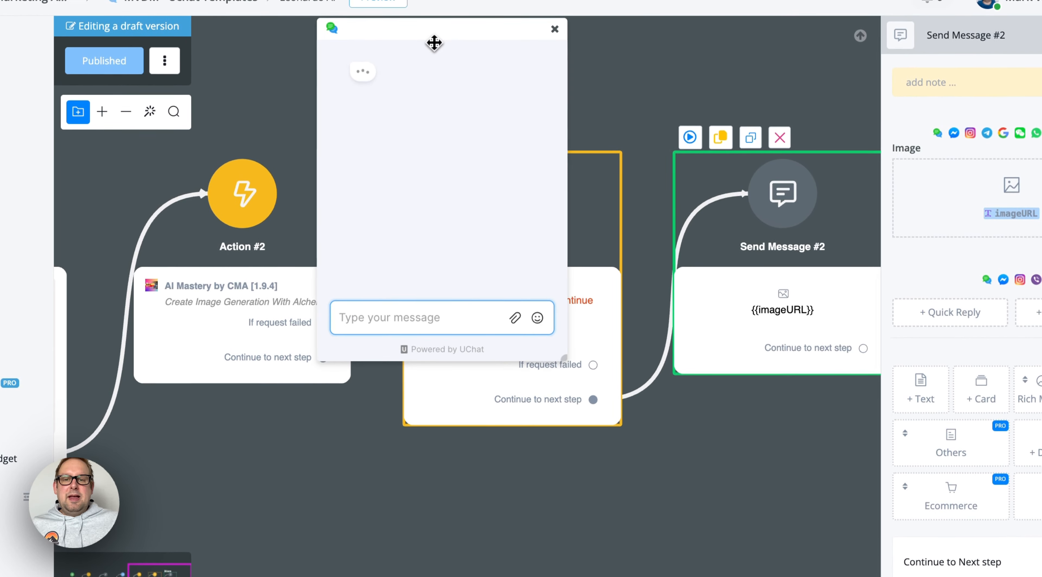
pyautogui.moveTo(568, 375); pyautogui.dragTo(681, 482)
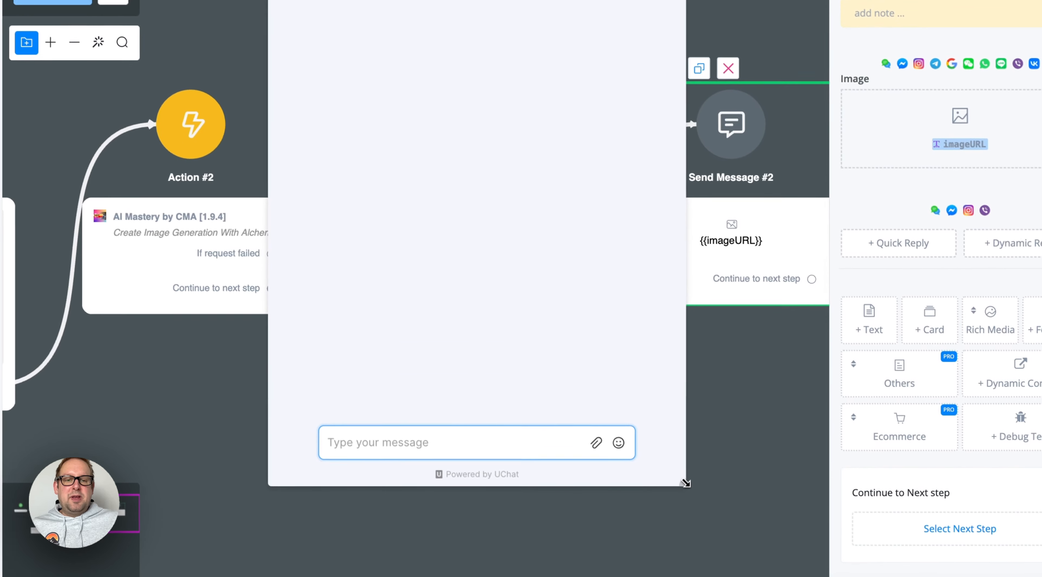
pyautogui.click(724, 440)
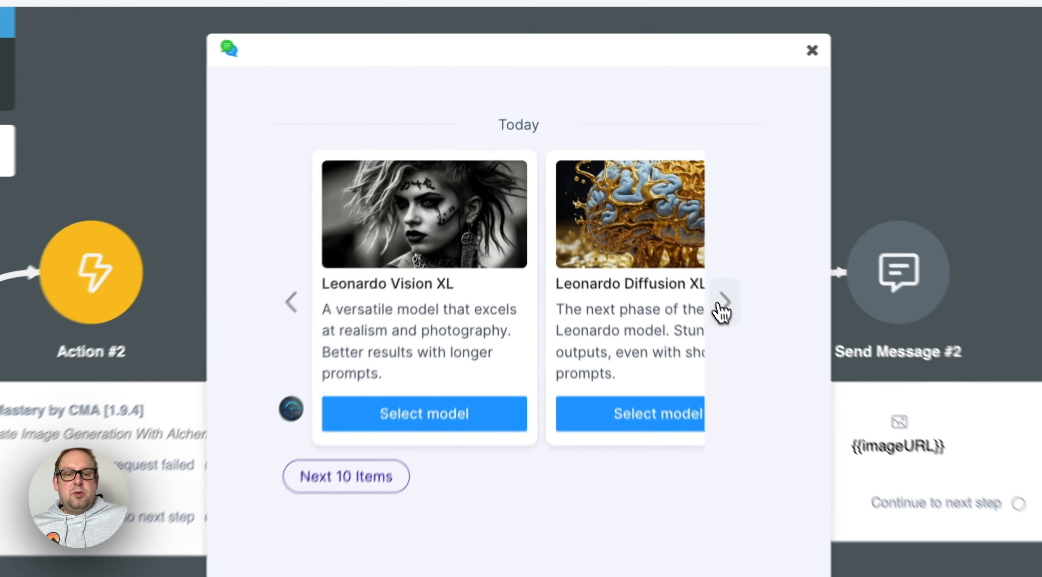
# Browse the first set of Leonardo model cards in the preview chat up to the last card
pyautogui.click(639, 203)
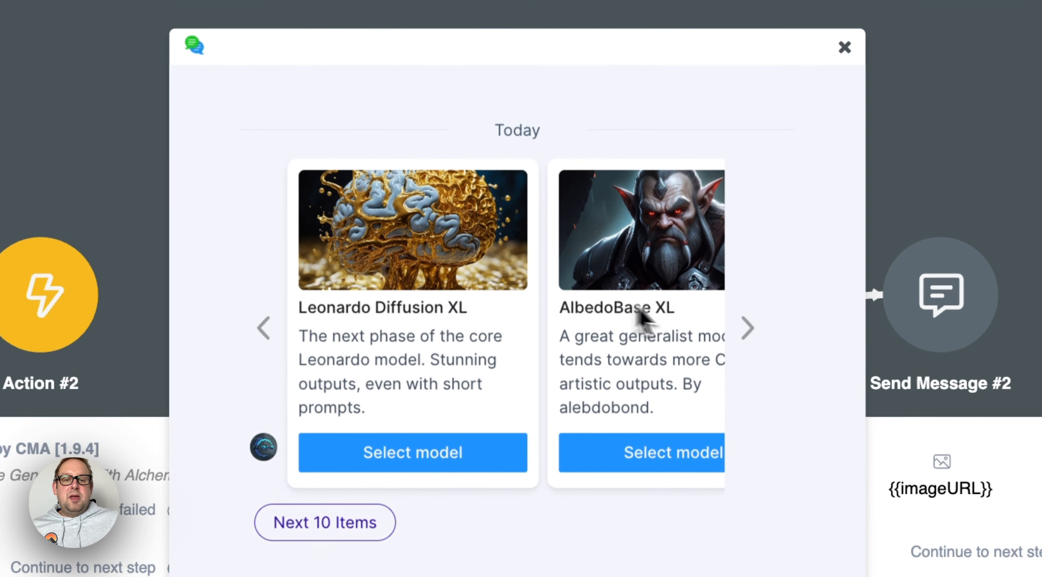
pyautogui.click(746, 330)
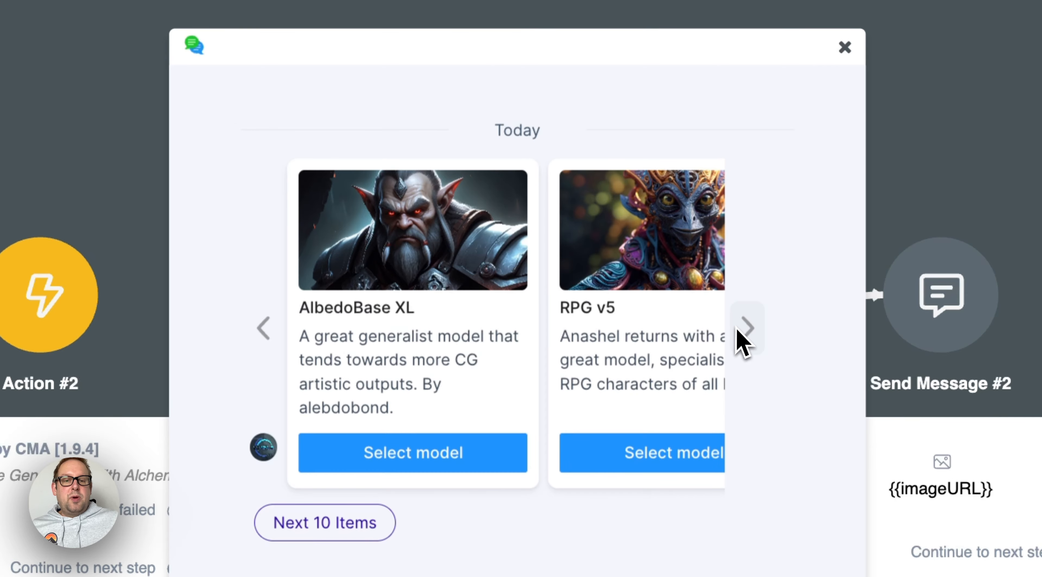
pyautogui.click(742, 331)
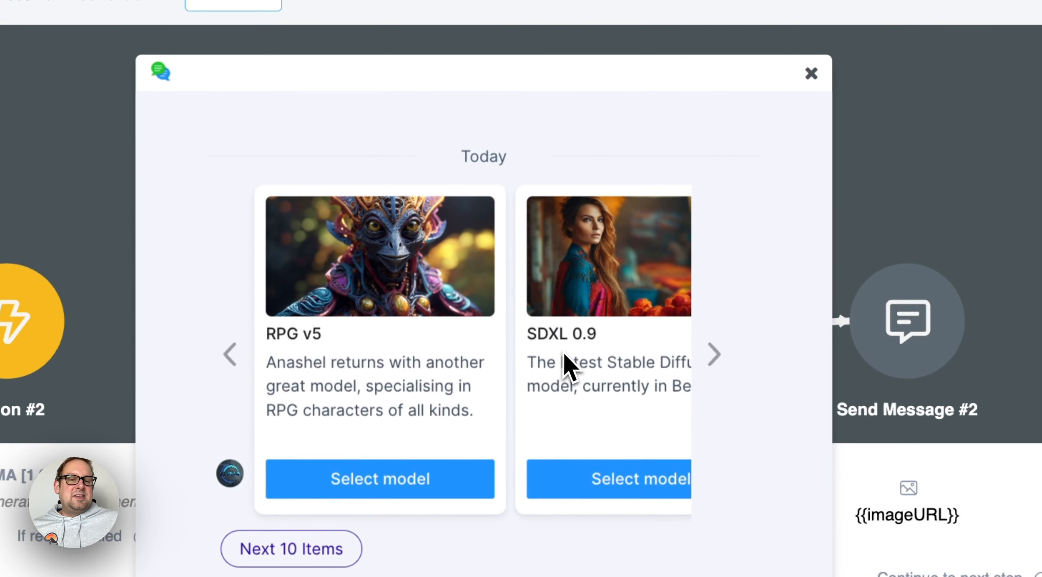
pyautogui.click(714, 355)
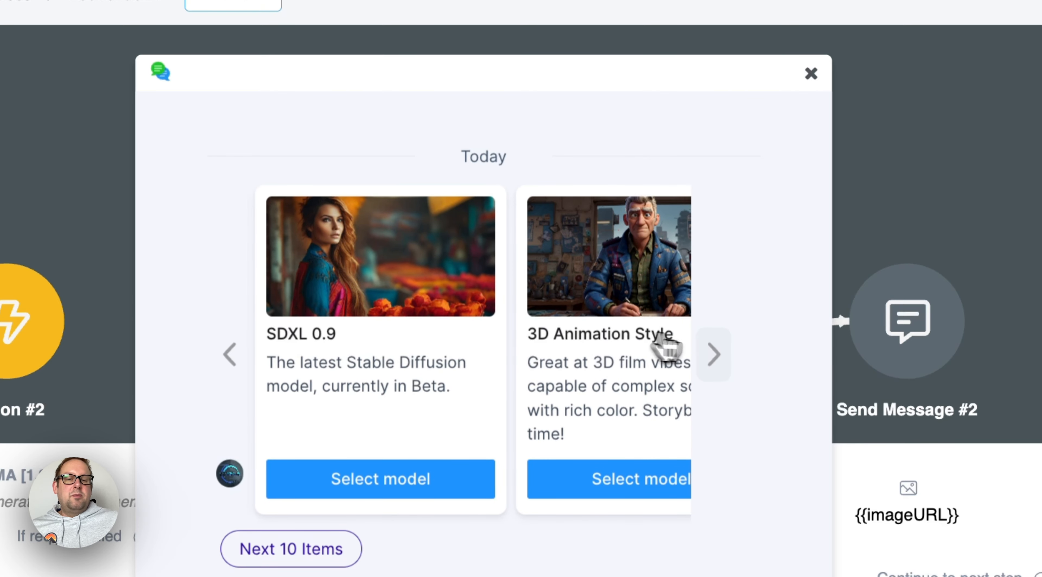
pyautogui.click(718, 358)
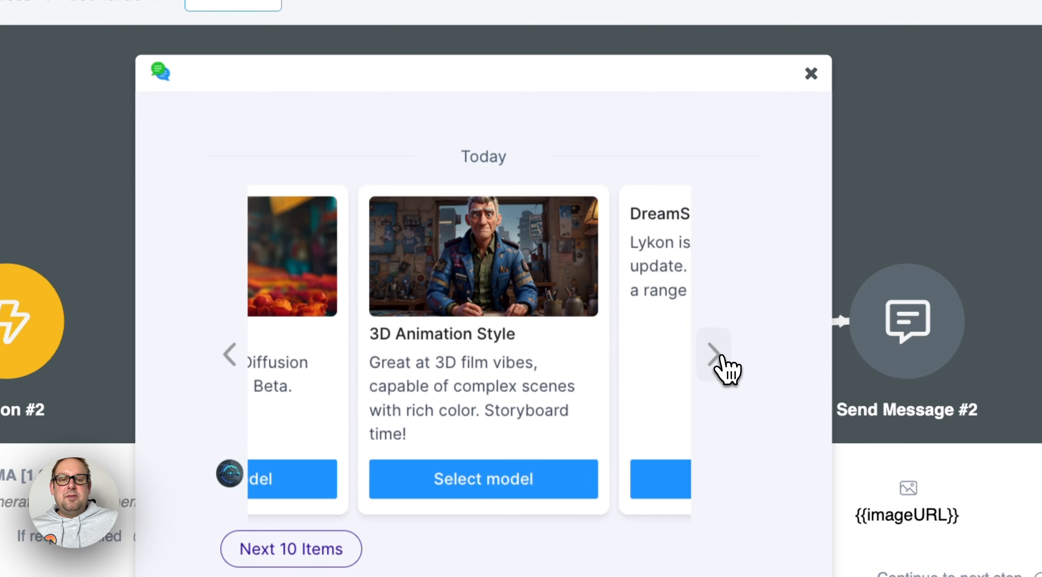
pyautogui.click(718, 358)
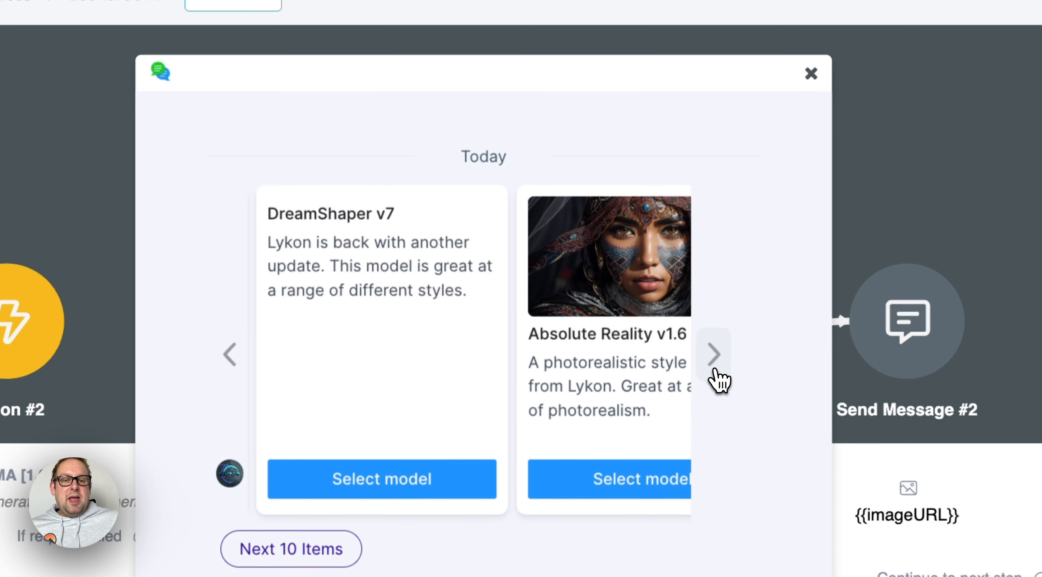
pyautogui.click(714, 358)
pyautogui.click(728, 355)
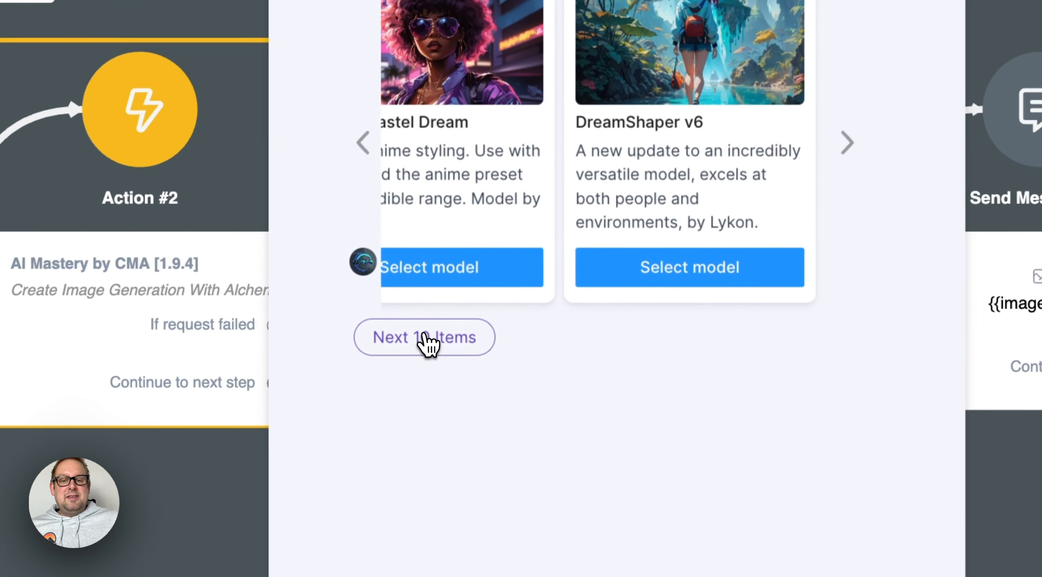
# Request the next 10 items in the preview chat and browse the second set of model cards up to its end
pyautogui.click(292, 550)
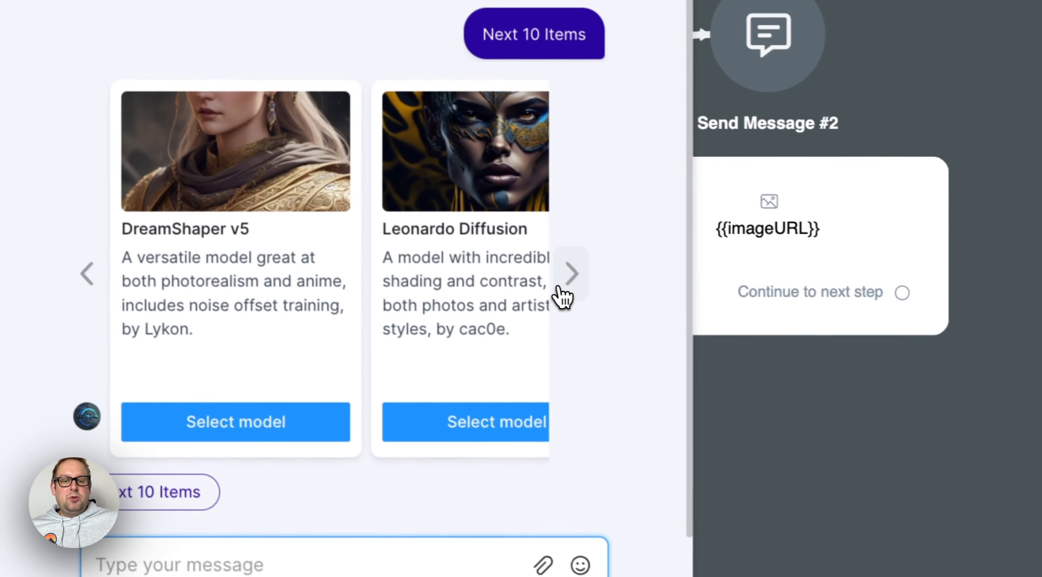
pyautogui.click(560, 288)
pyautogui.click(560, 288)
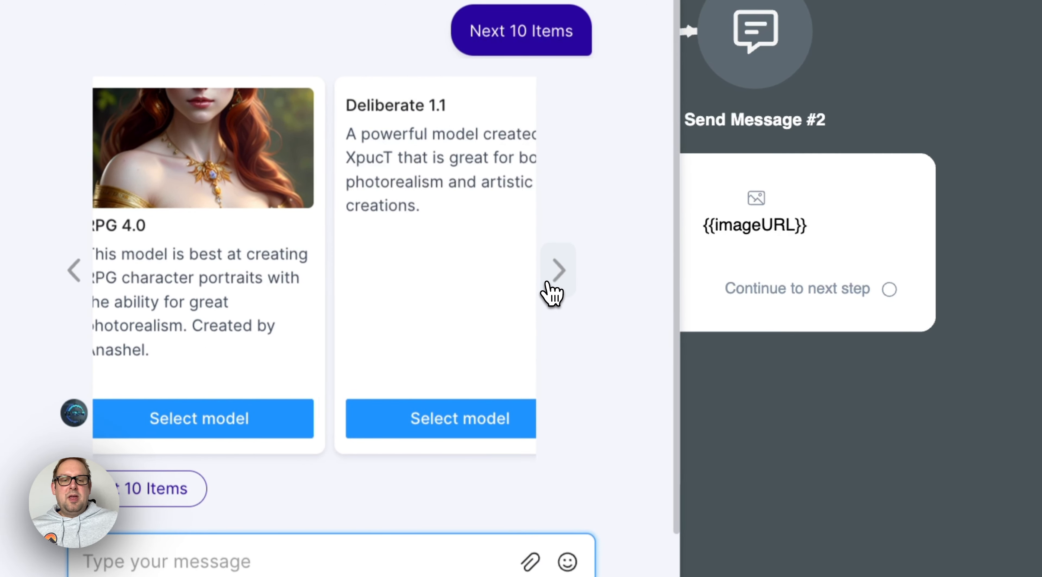
pyautogui.click(561, 288)
pyautogui.click(560, 289)
pyautogui.click(551, 288)
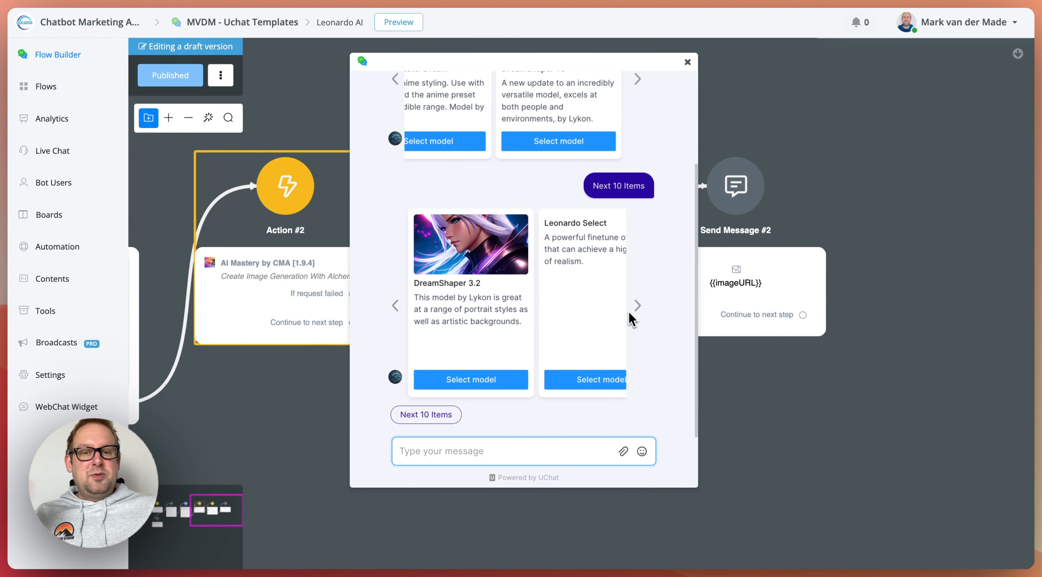
pyautogui.scroll(3, 501, 172)
pyautogui.scroll(-3, 643, 396)
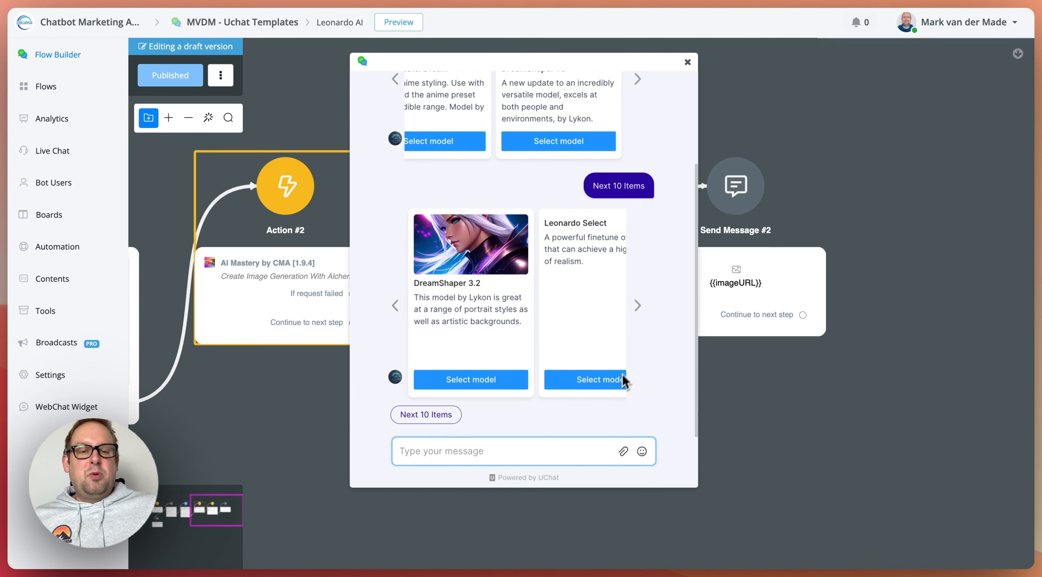
pyautogui.click(635, 312)
pyautogui.click(636, 312)
pyautogui.click(752, 330)
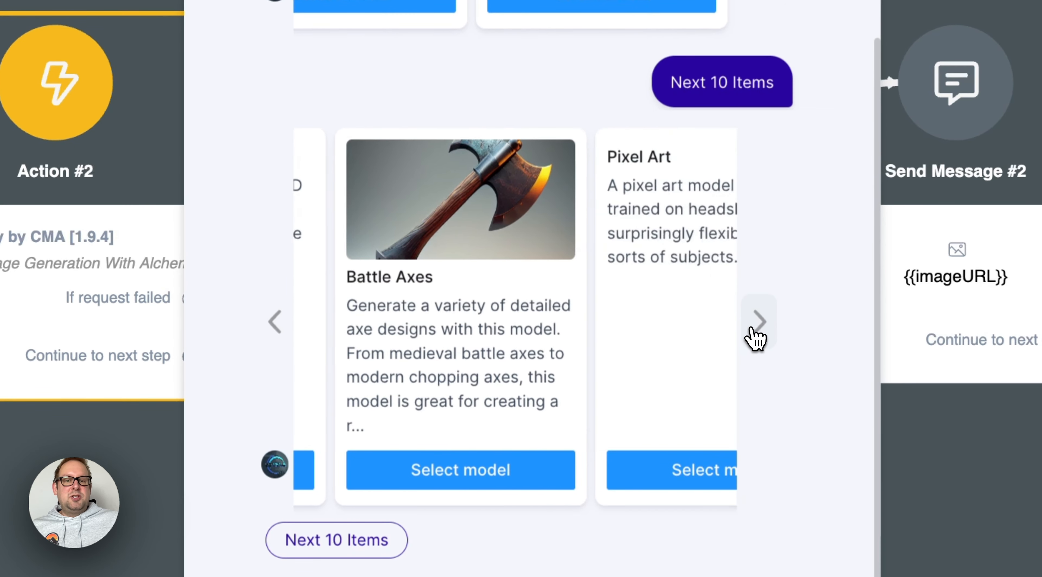
pyautogui.click(290, 343)
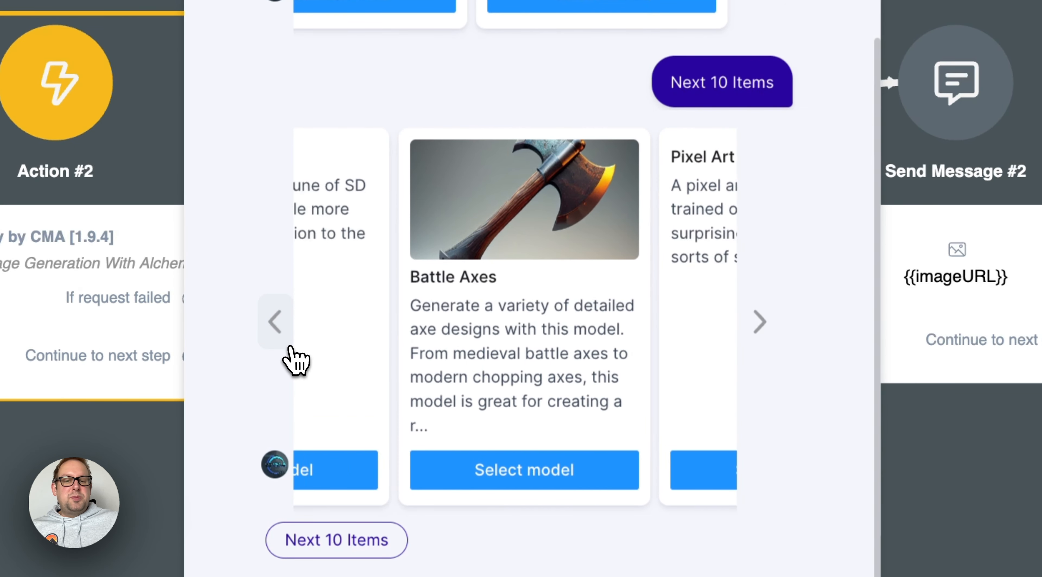
pyautogui.click(289, 343)
pyautogui.click(748, 338)
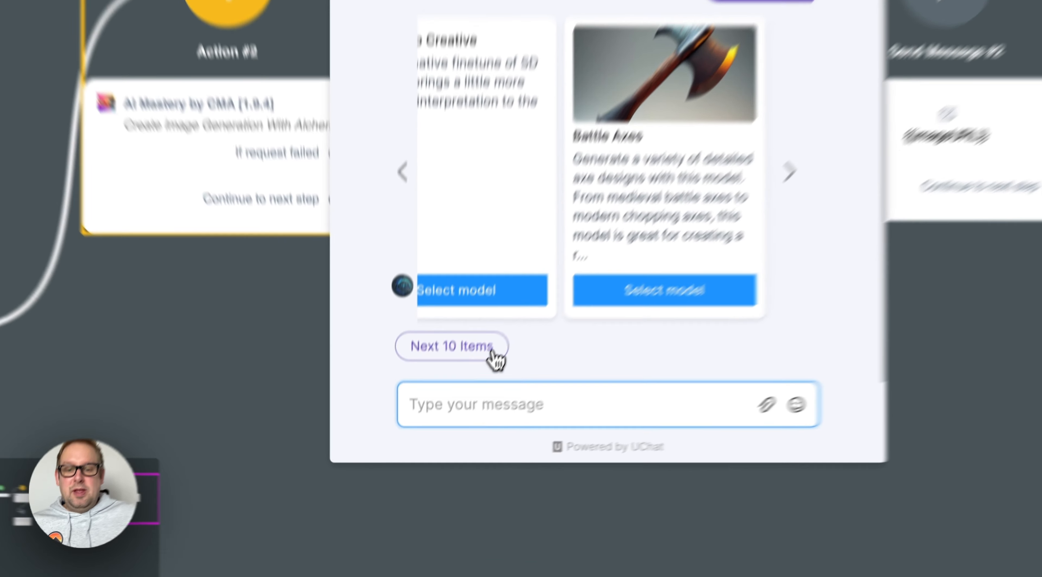
# Request another 10 items and look through the third set of model cards, starting from Magic Items
pyautogui.click(455, 417)
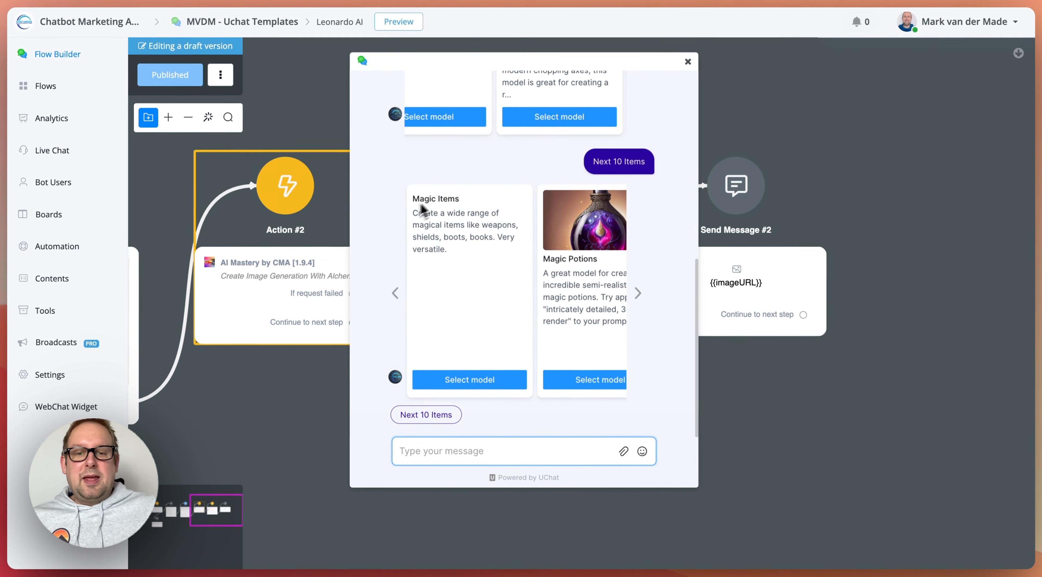
pyautogui.click(638, 294)
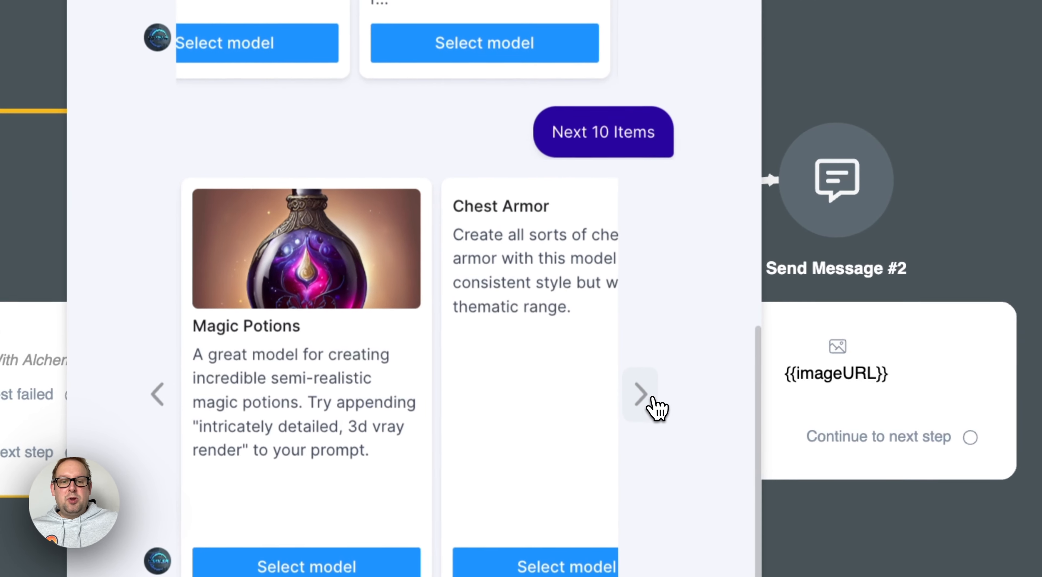
pyautogui.click(639, 295)
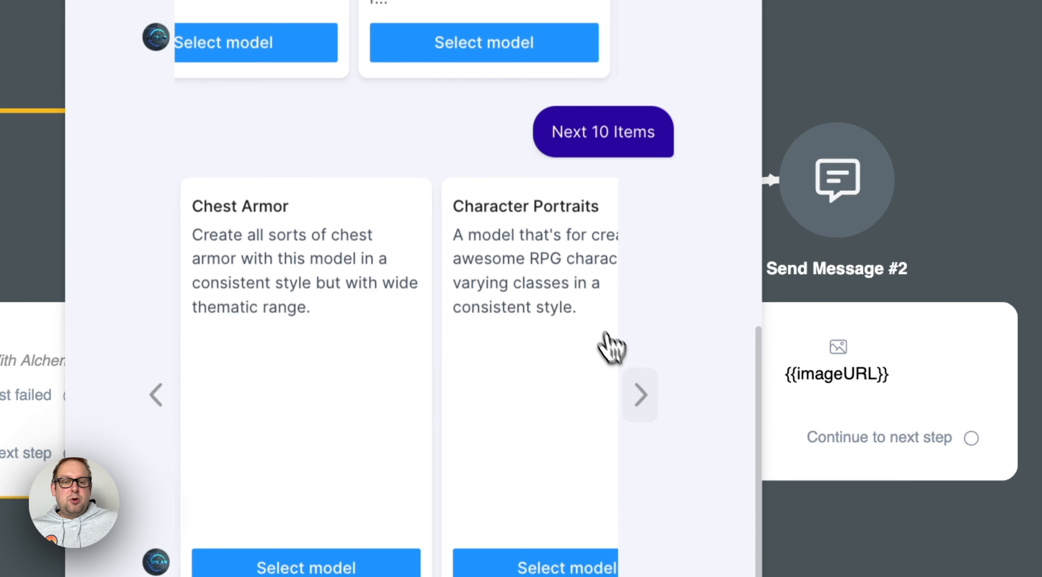
pyautogui.click(641, 406)
pyautogui.click(641, 406)
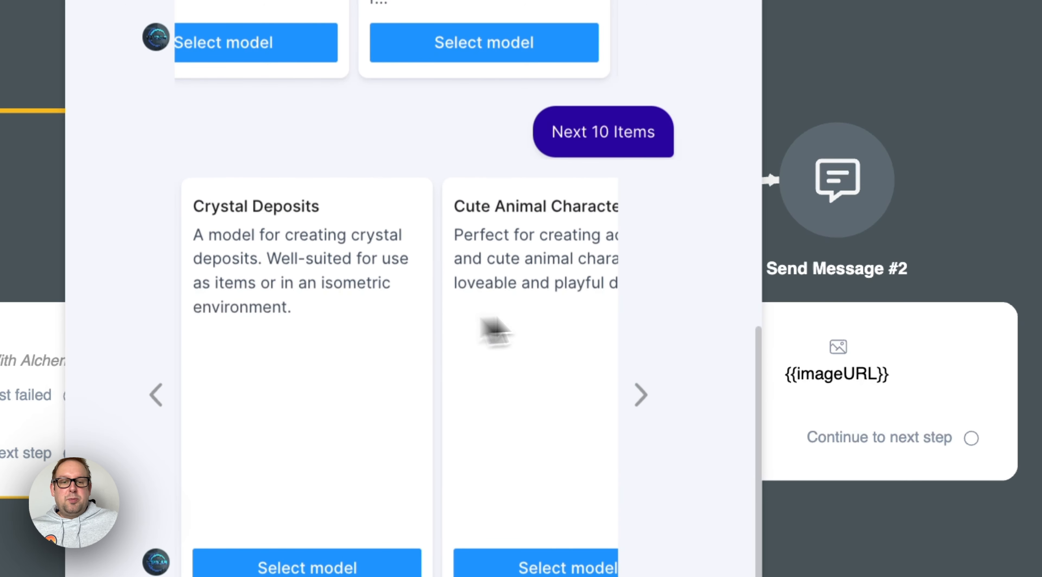
pyautogui.click(634, 390)
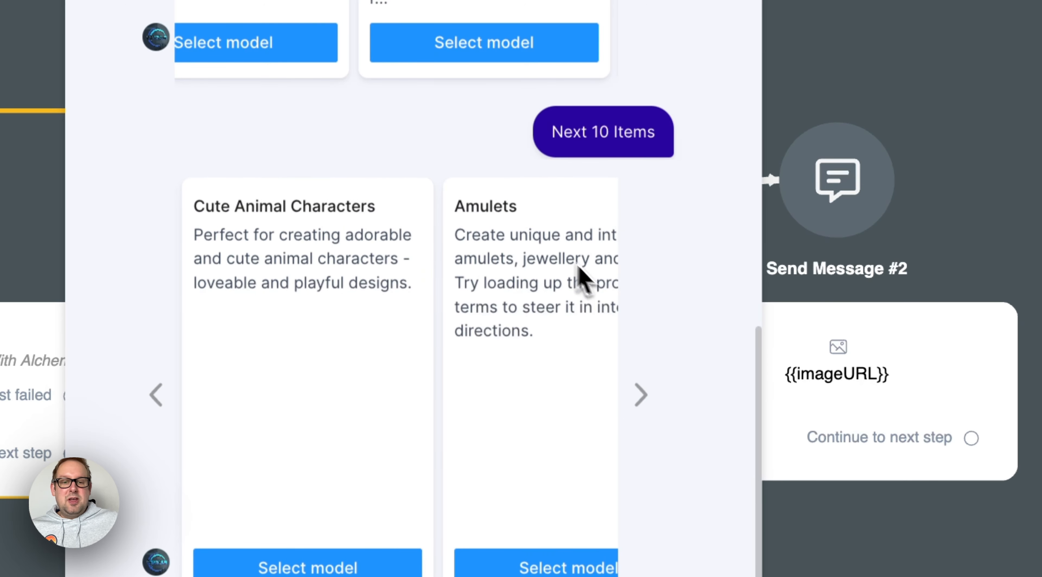
pyautogui.click(652, 395)
pyautogui.click(657, 403)
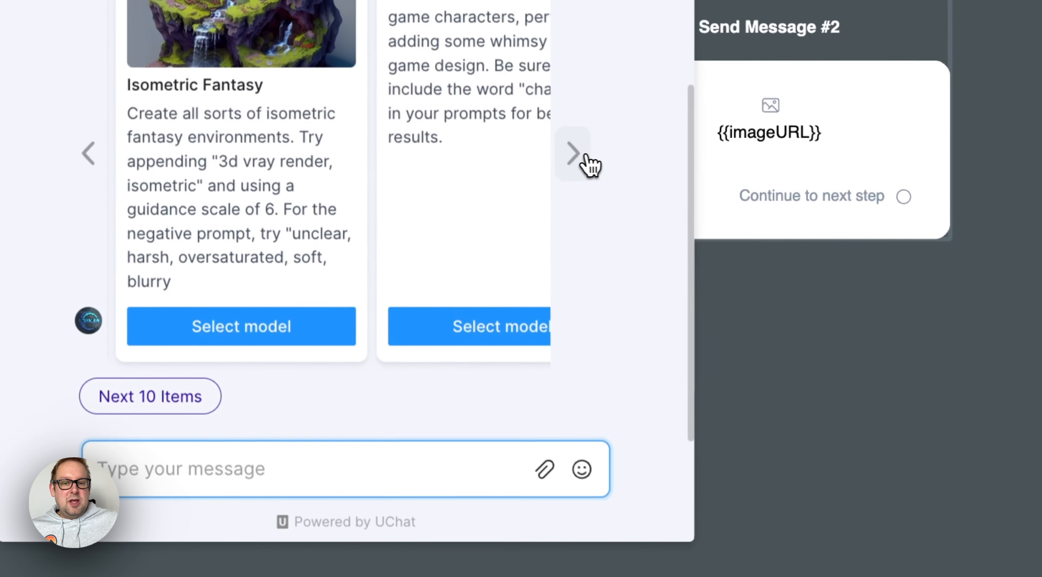
pyautogui.click(641, 395)
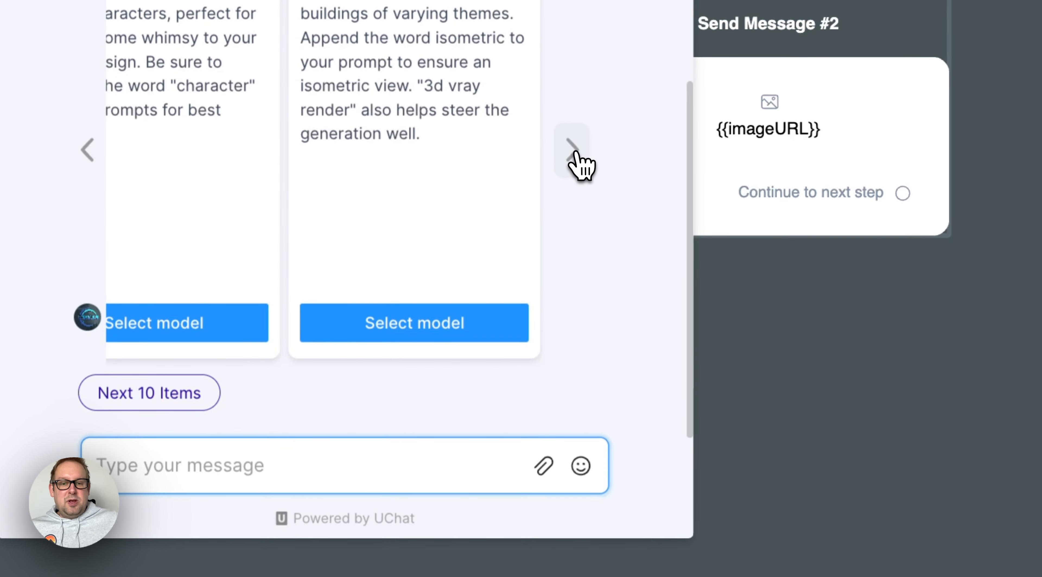
# Request another 10 items and browse the fourth set of model cards from Spirit Creatures through Leonardo Signature
pyautogui.click(149, 392)
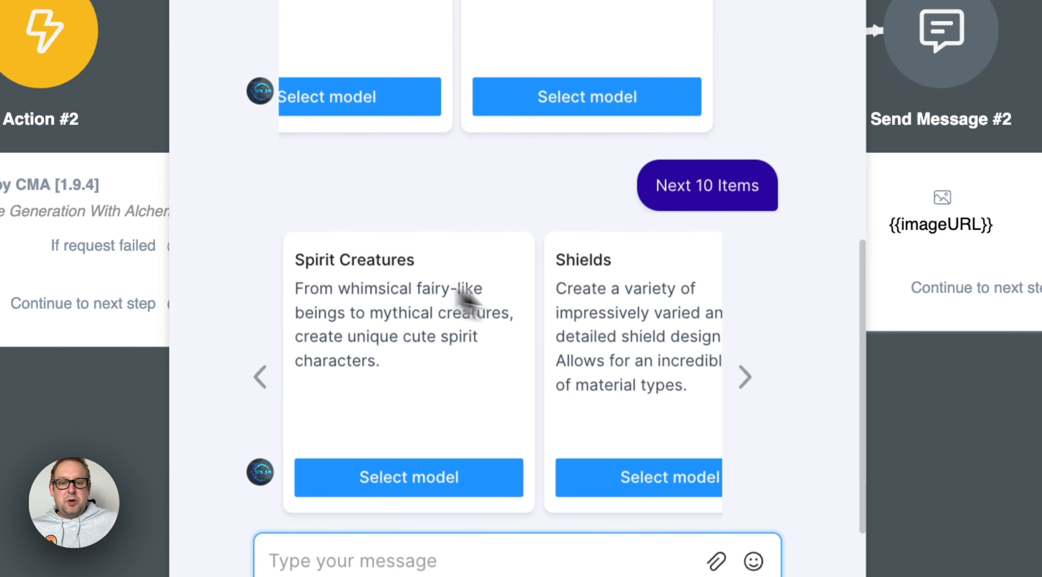
pyautogui.click(746, 375)
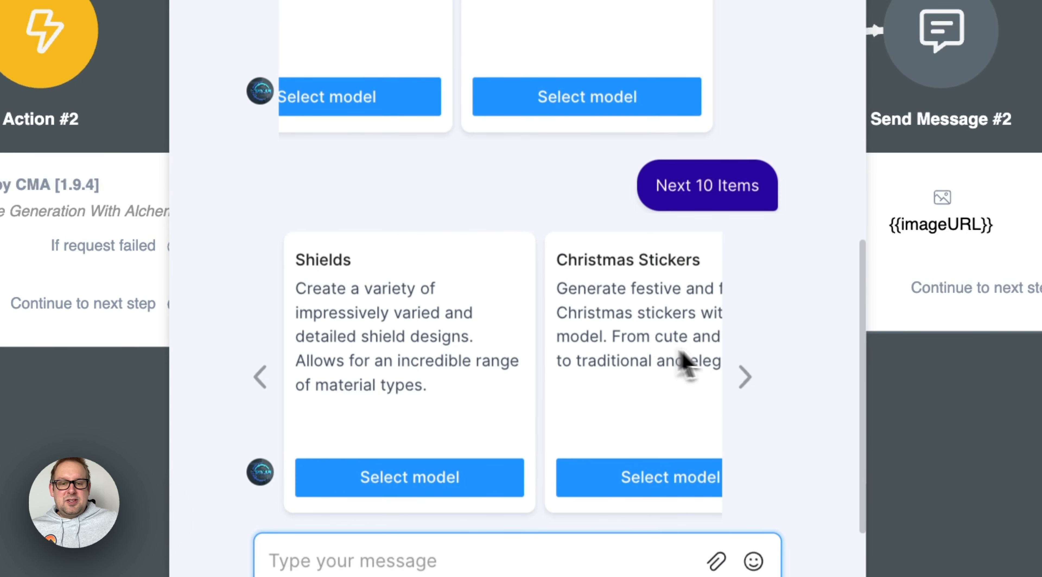
pyautogui.click(738, 380)
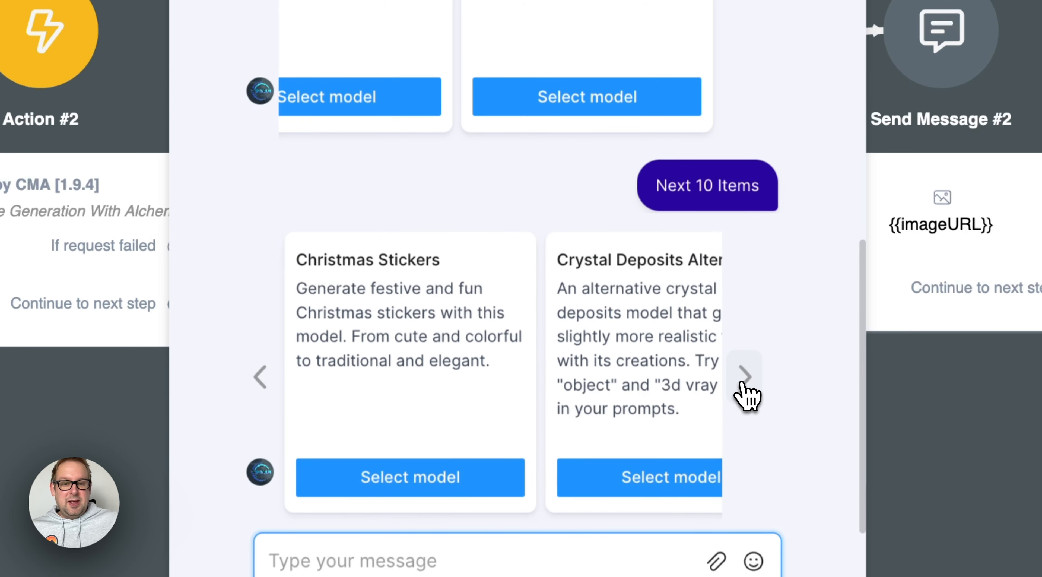
pyautogui.click(745, 383)
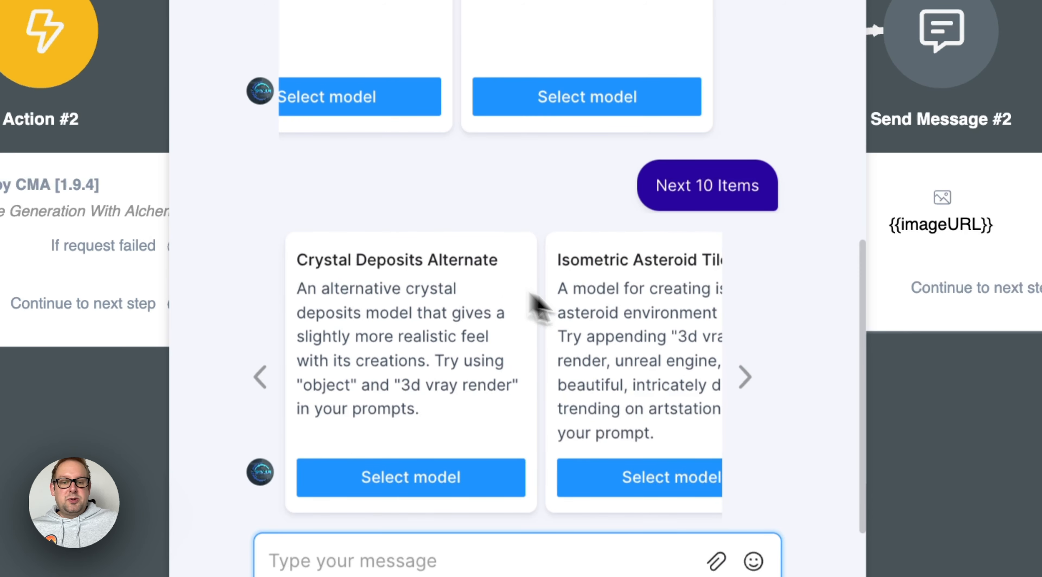
pyautogui.click(742, 374)
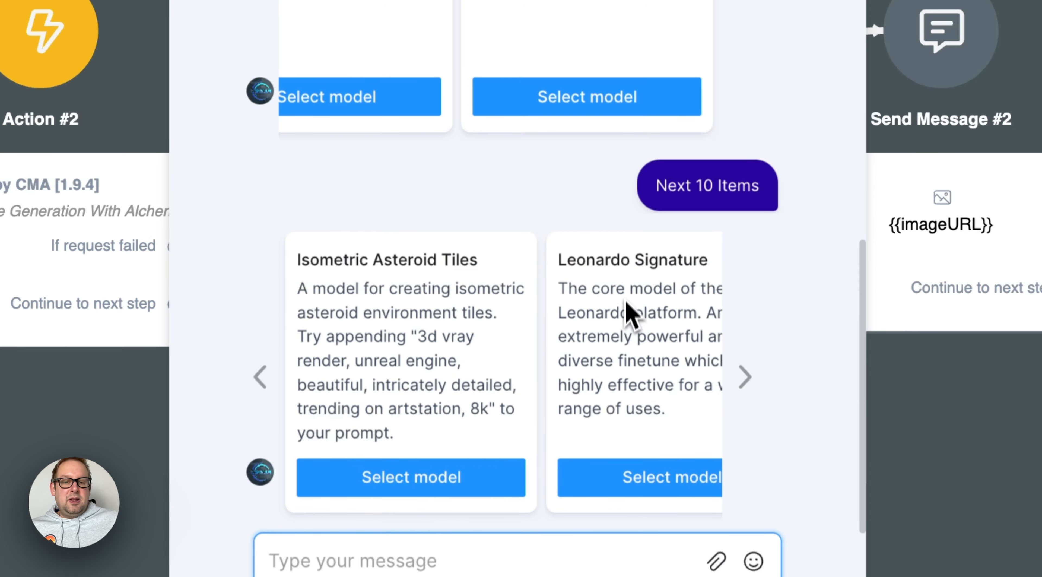
pyautogui.click(745, 378)
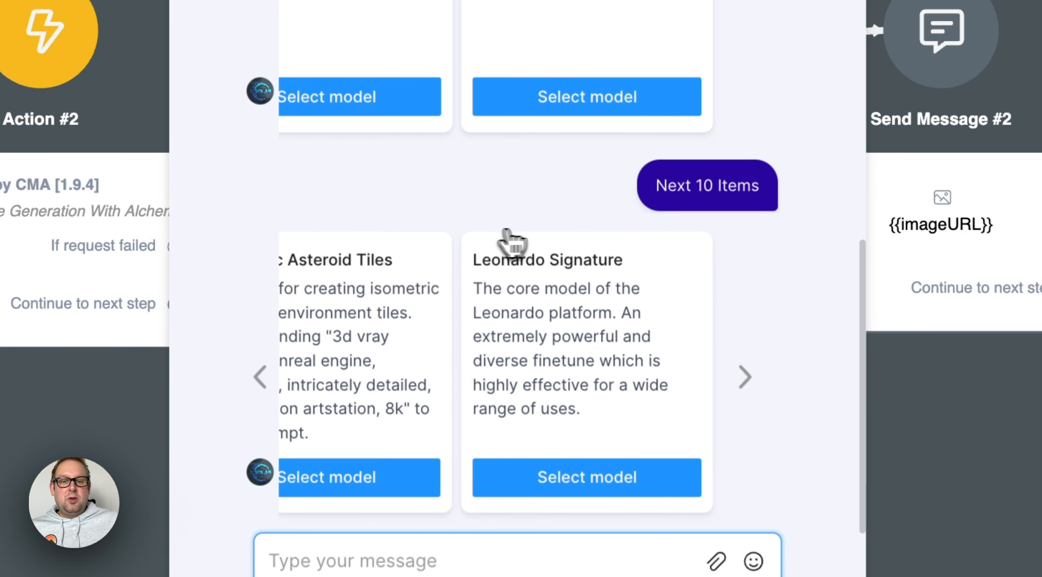
# Return through the first set of model cards in the preview chat and select the Leonardo Diffusion XL model
pyautogui.scroll(3, 526, 210)
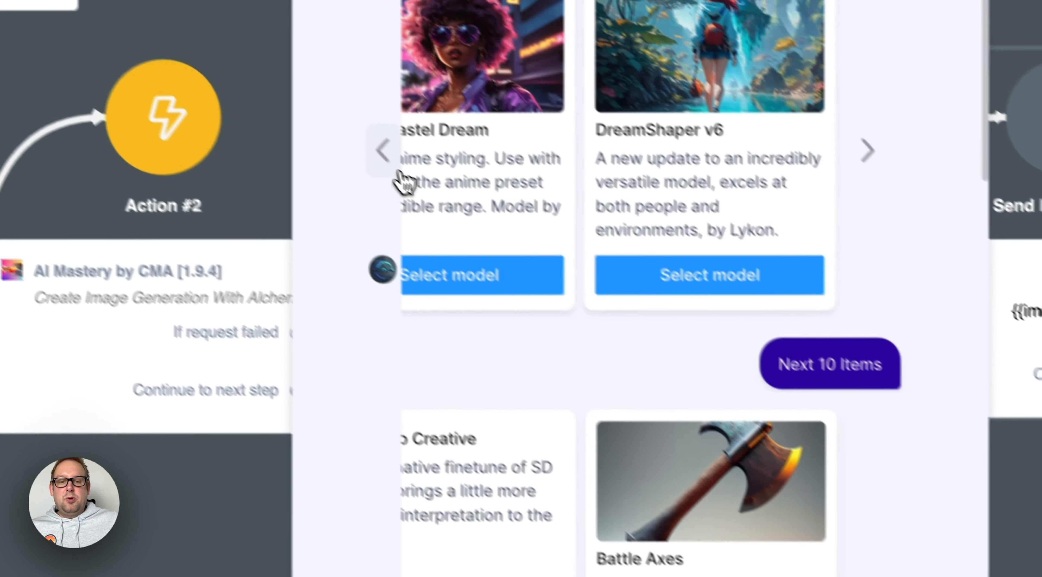
pyautogui.click(398, 172)
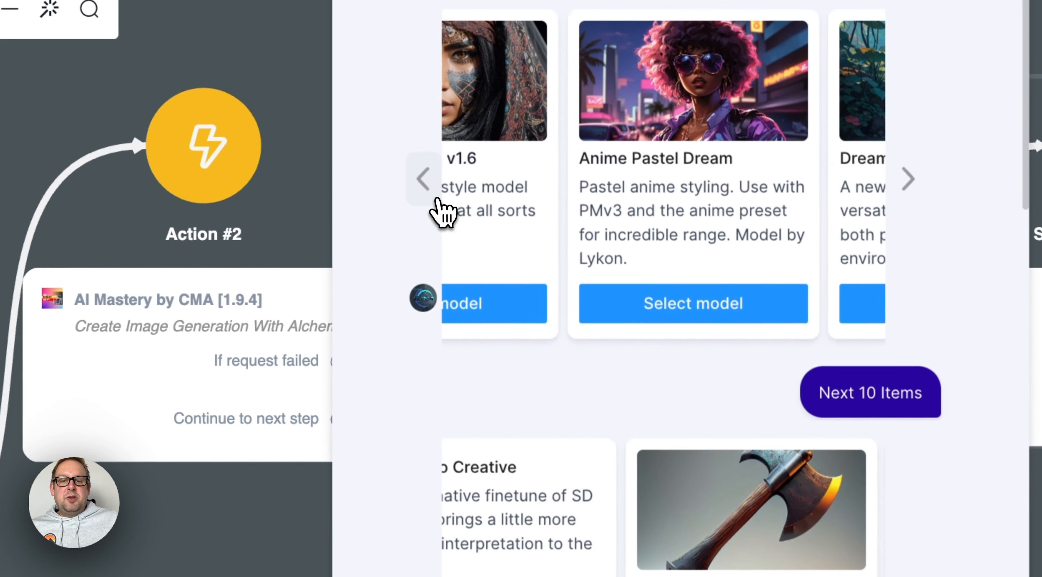
pyautogui.click(399, 172)
pyautogui.click(399, 172)
pyautogui.click(399, 172)
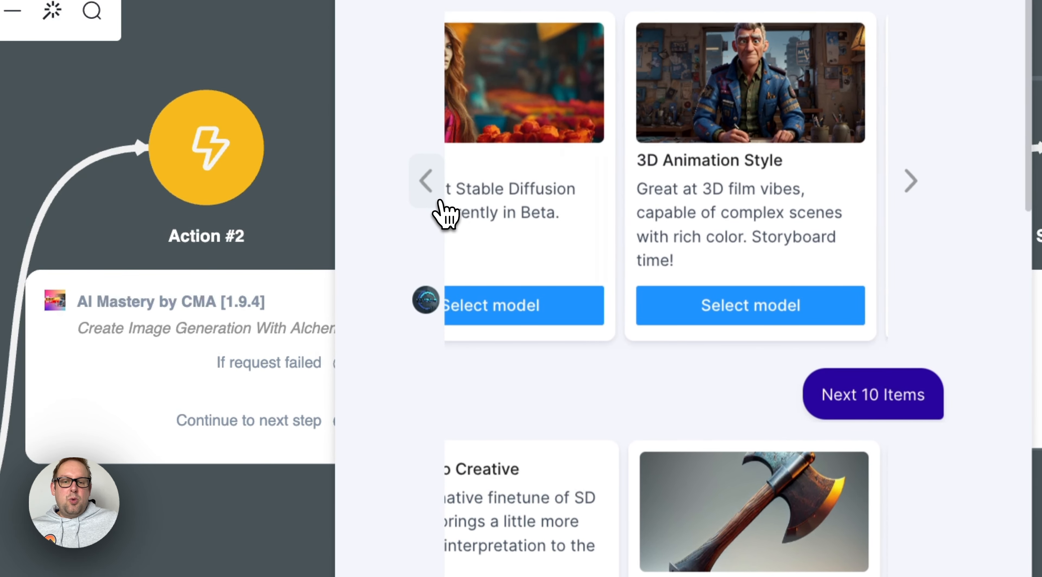
pyautogui.click(441, 201)
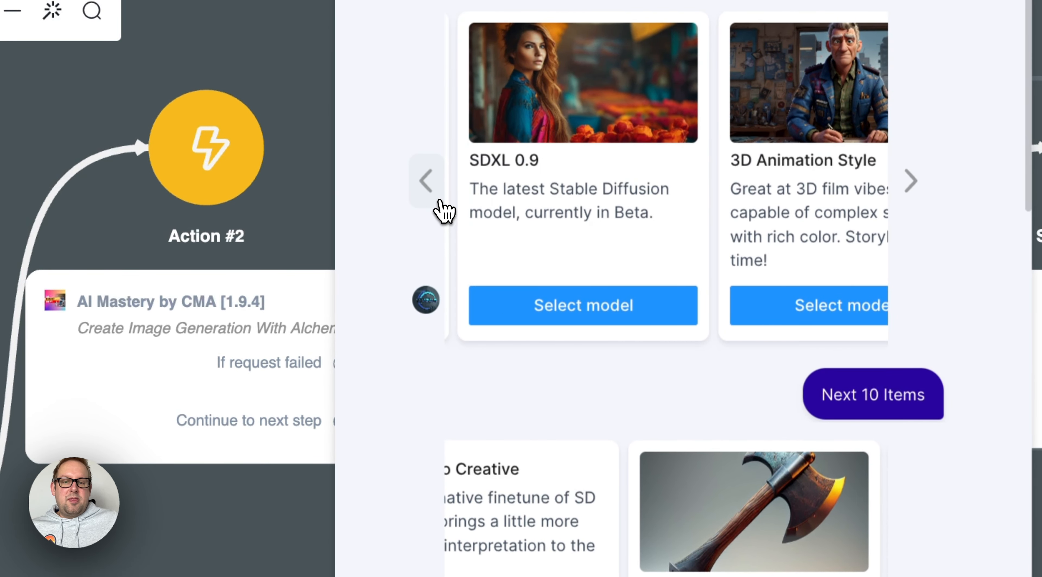
pyautogui.click(441, 201)
pyautogui.click(441, 201)
pyautogui.click(441, 201)
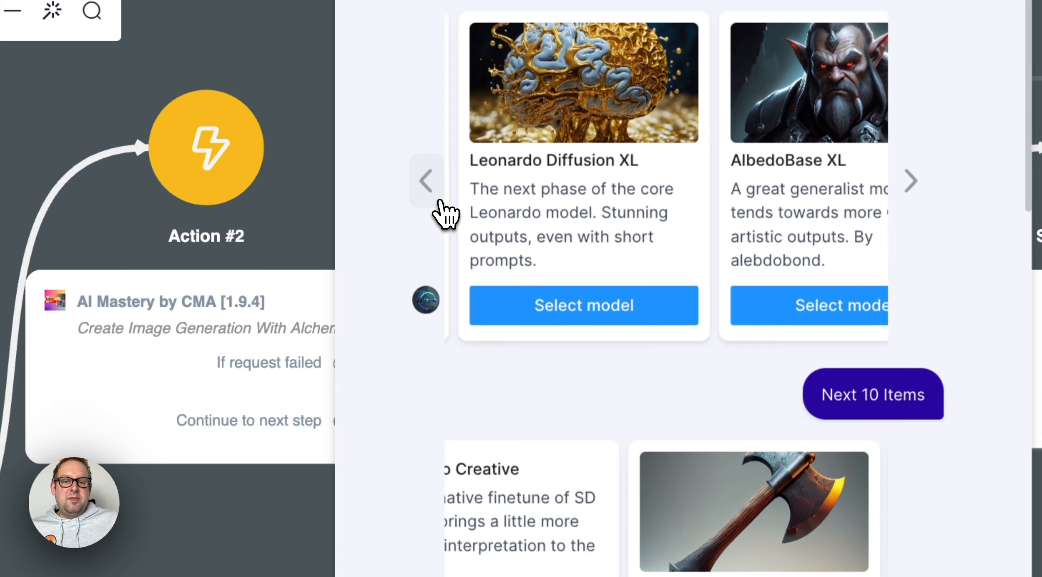
pyautogui.click(611, 309)
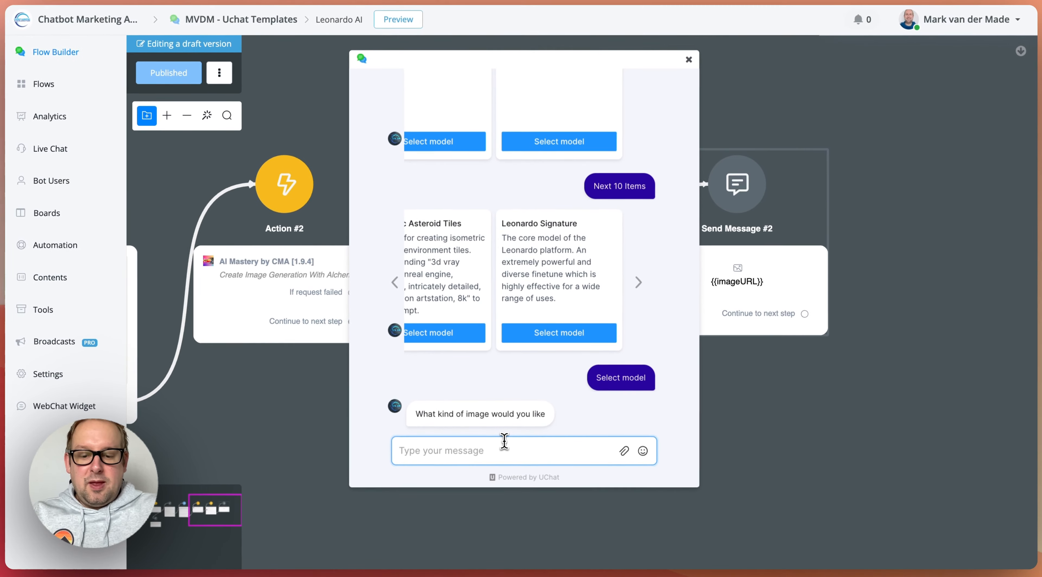
# Send an image prompt for an ancient warrior in full body armor with an ominious background setting, ready to go to battle, hand on the weapon
pyautogui.write('A')
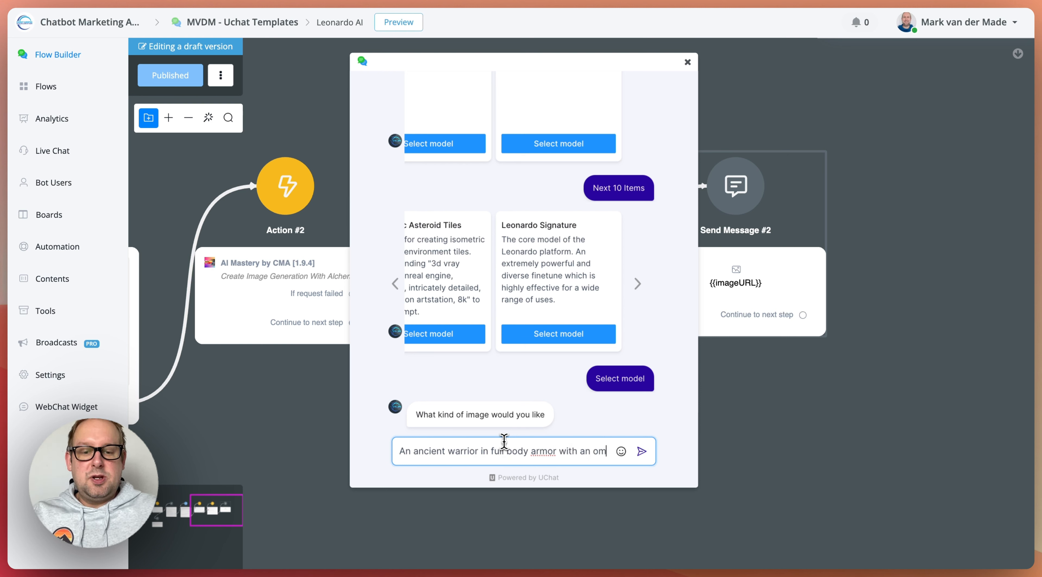
pyautogui.write('o')
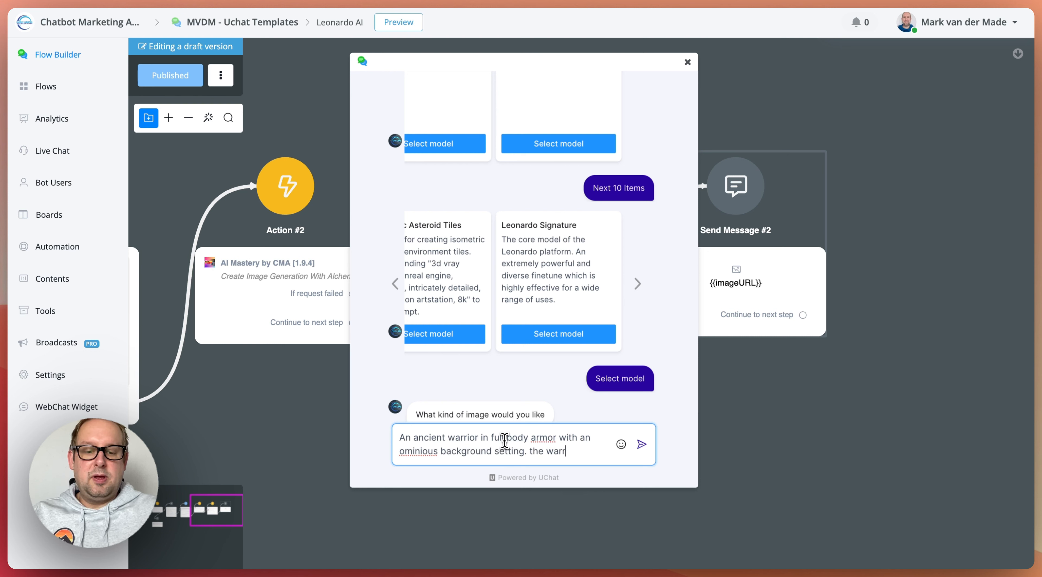
pyautogui.write('ady to go to battle and his its h')
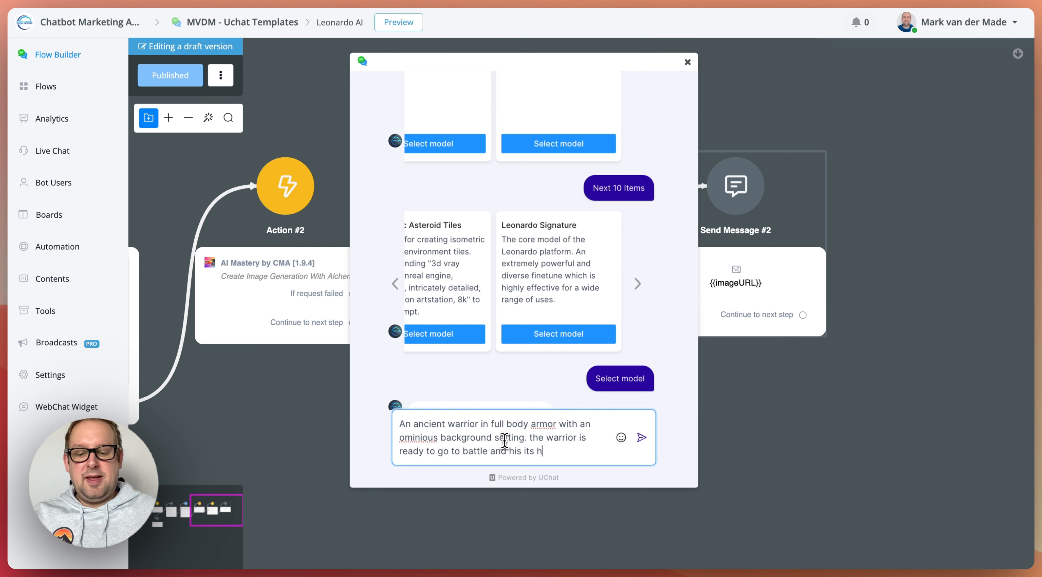
pyautogui.write('apon to be drawn at any moment')
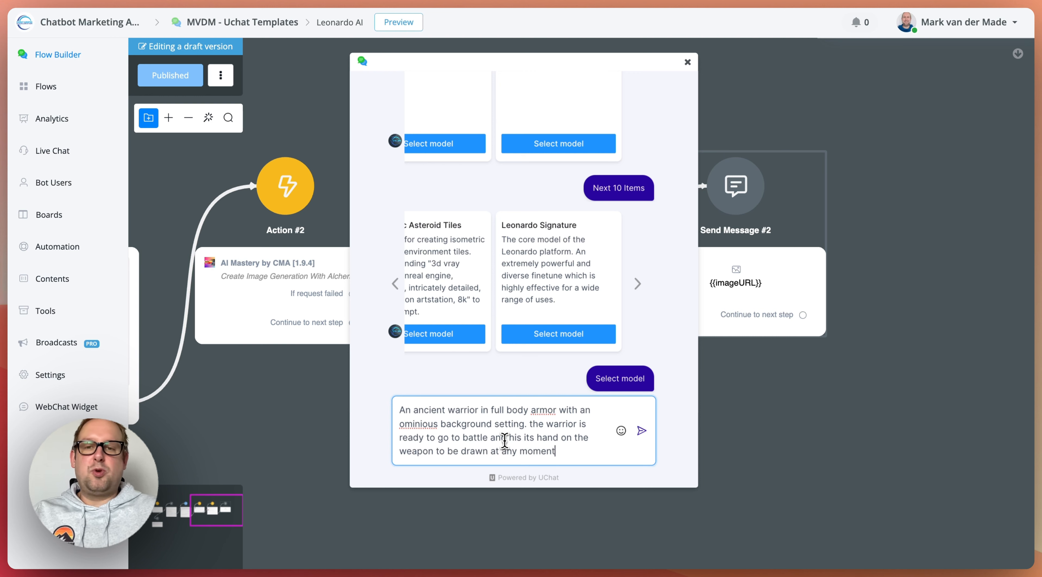
pyautogui.press('Return')
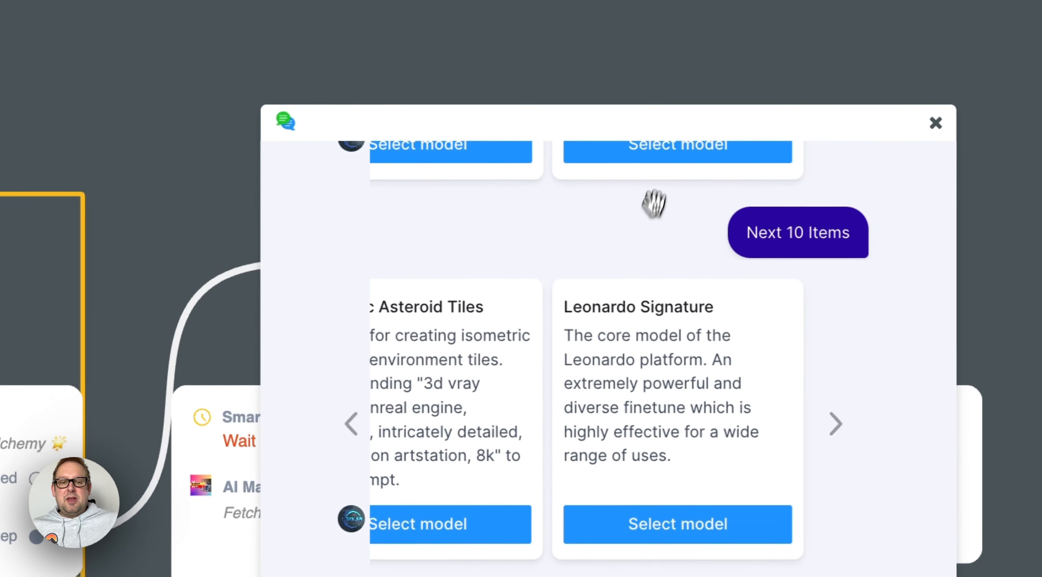
# Move the preview chat aside to inspect the Action #3 delay and fetch step, and close the chat
pyautogui.moveTo(502, 186); pyautogui.dragTo(738, 171)
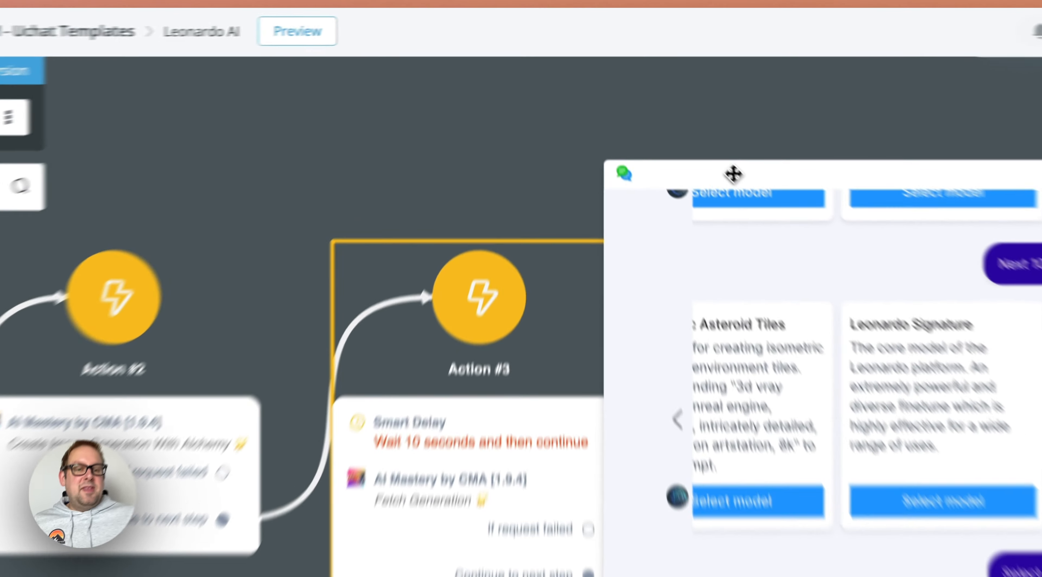
pyautogui.moveTo(666, 109); pyautogui.dragTo(308, 61)
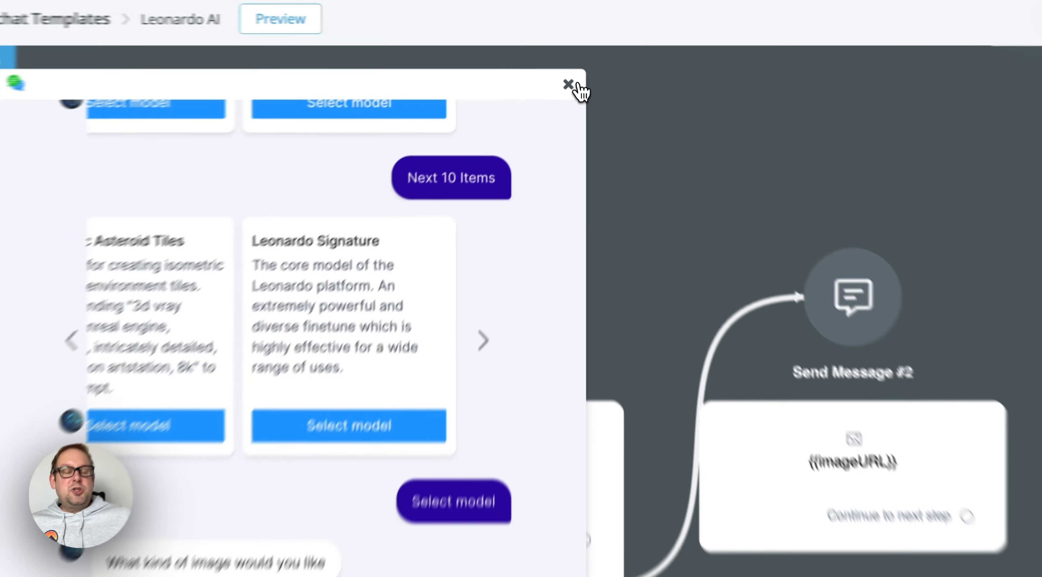
pyautogui.click(568, 61)
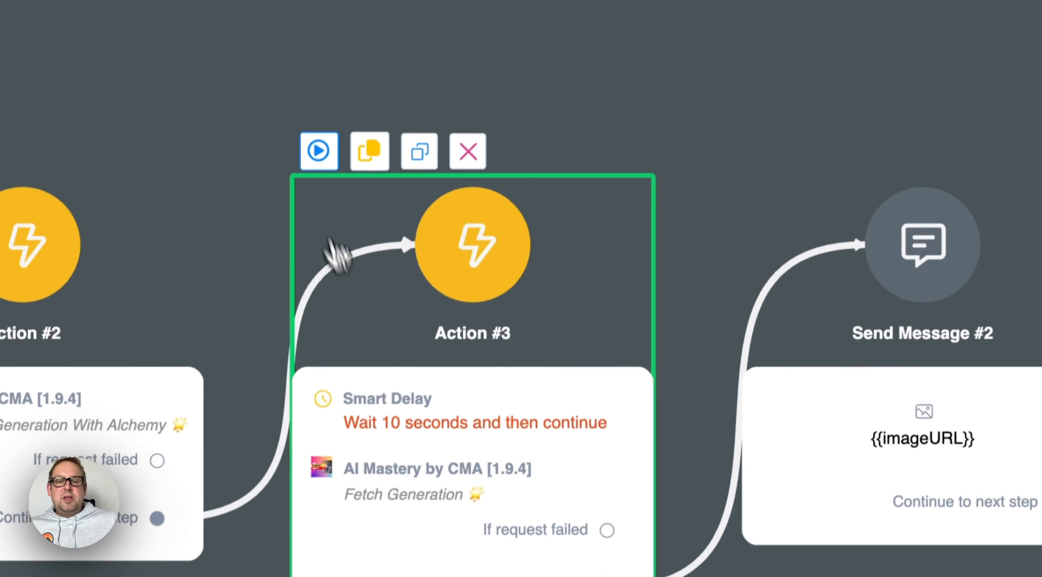
# Start a preview directly from Action #3 to fetch the generation, and open the generated warrior image at full size
pyautogui.click(302, 258)
pyautogui.click(480, 211)
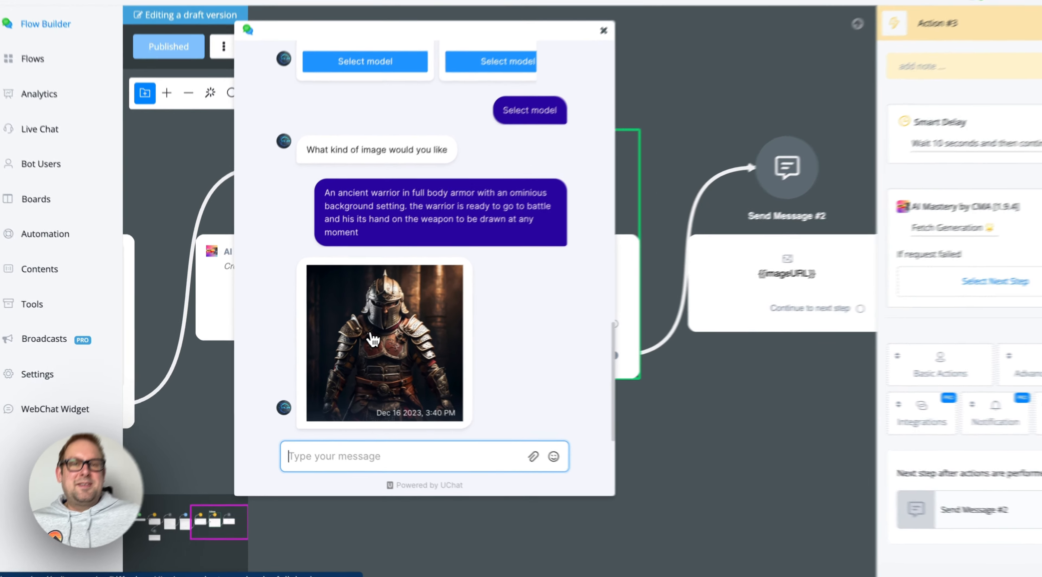
pyautogui.click(354, 336)
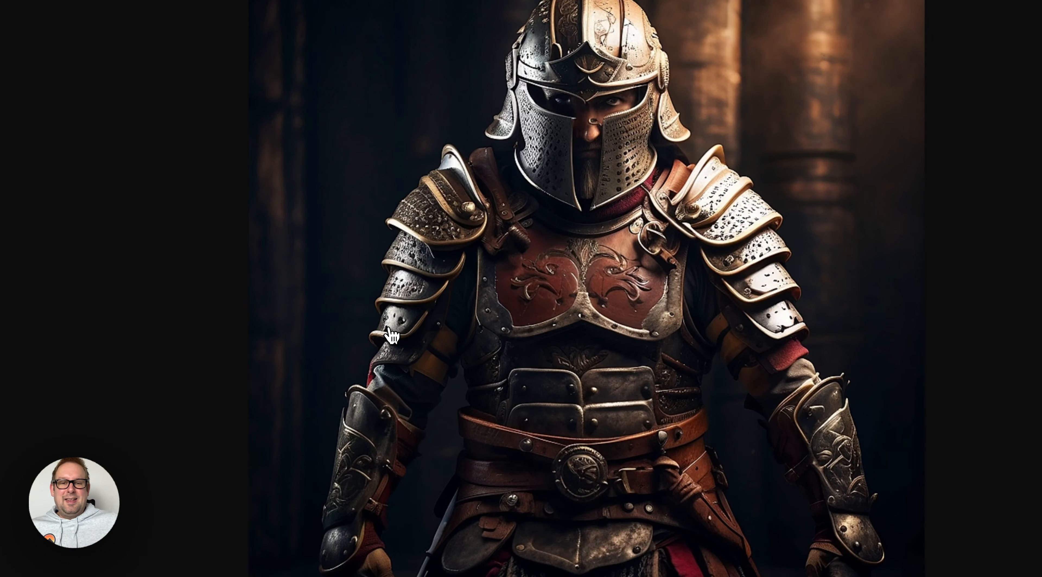